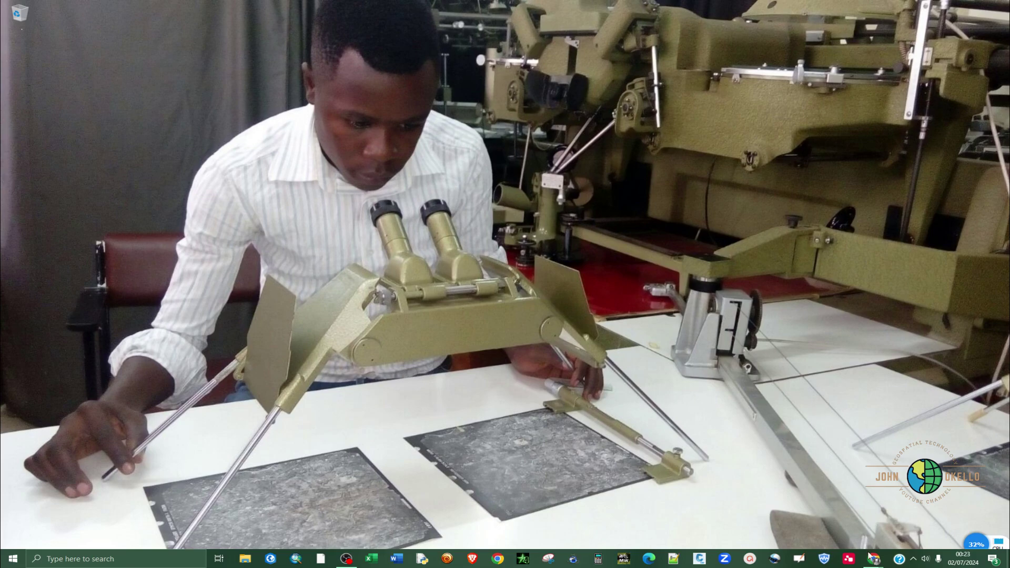
# Bring the Chrome window with the Facebook feed to the front from the taskbar.
pyautogui.click(821, 510)
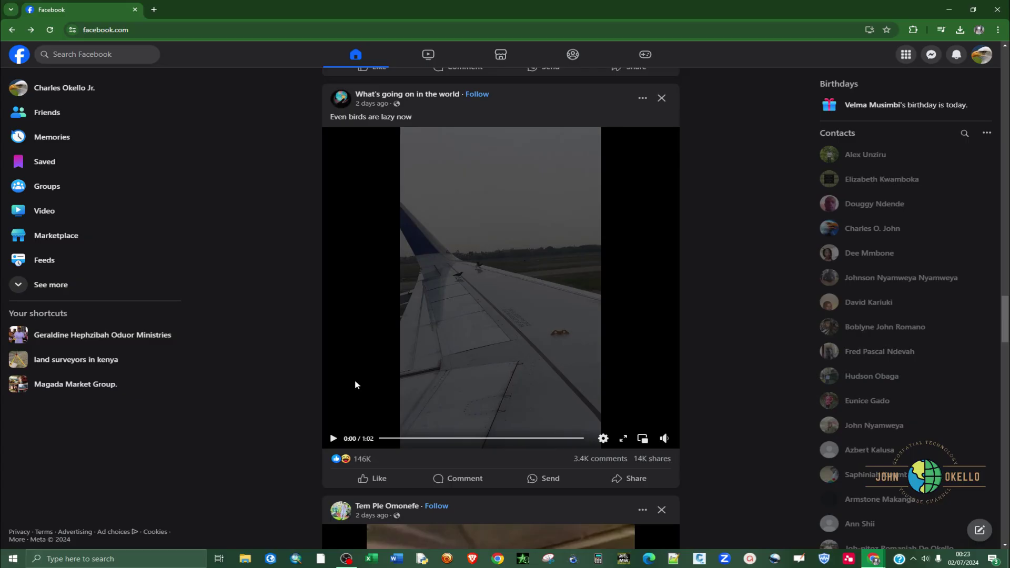
# Play the plane-wing feed video, mute it, and pause it at 0:05.
pyautogui.click(333, 440)
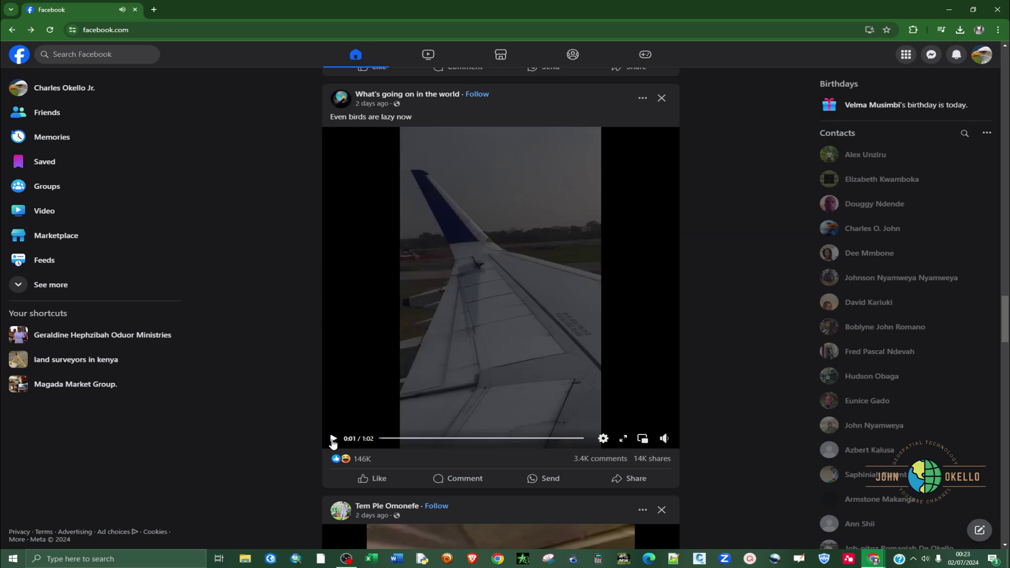
pyautogui.click(333, 440)
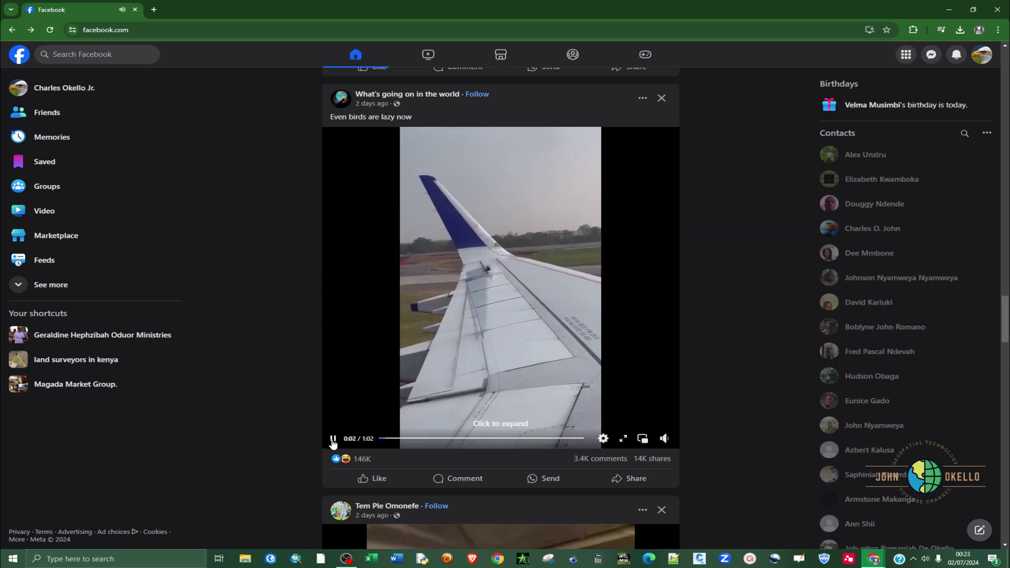
pyautogui.click(598, 440)
pyautogui.click(664, 439)
pyautogui.click(333, 440)
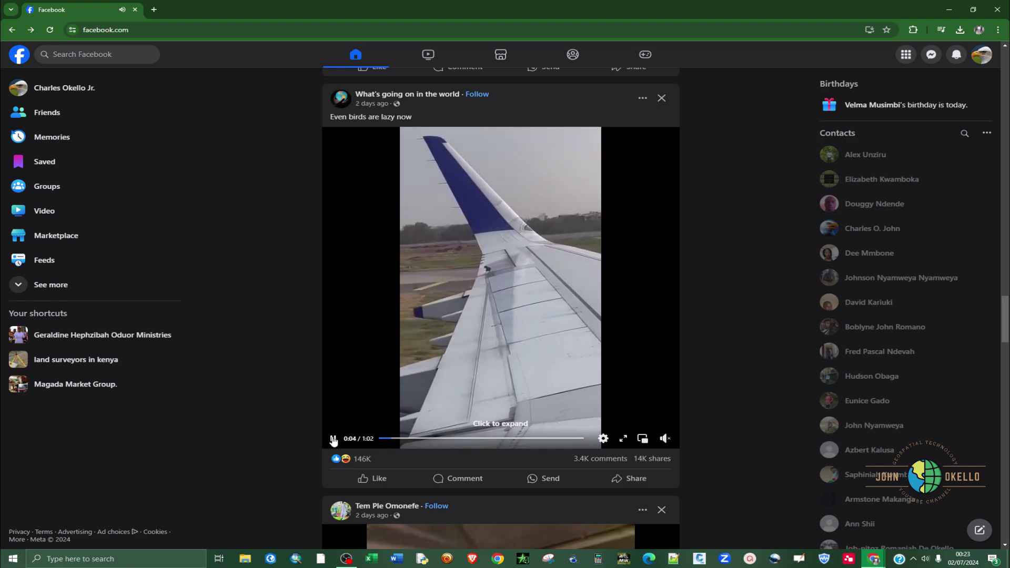
pyautogui.click(333, 440)
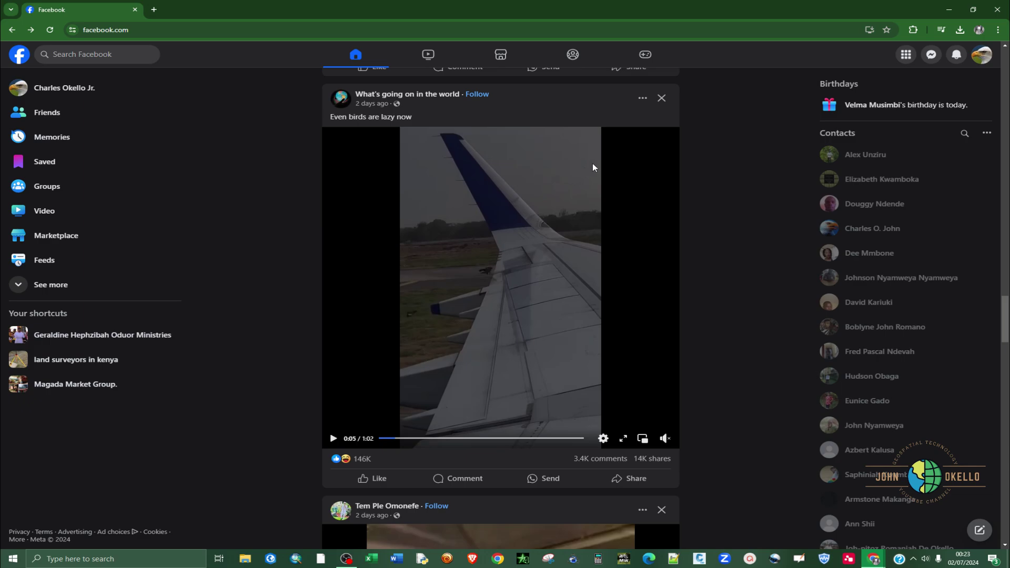
# Copy the link to the 'Even birds are lazy now' post and resume the video.
pyautogui.click(641, 100)
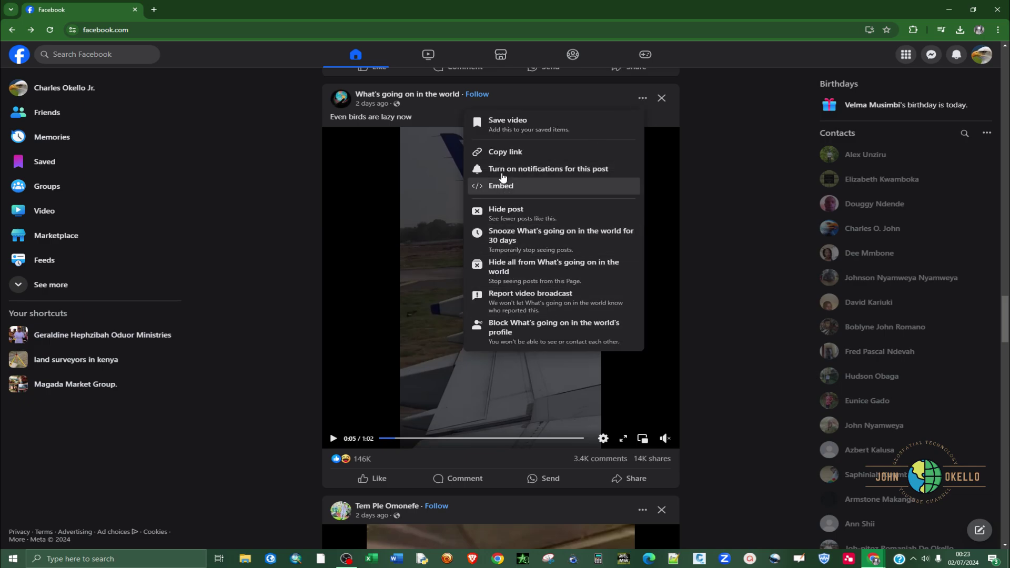
pyautogui.click(506, 154)
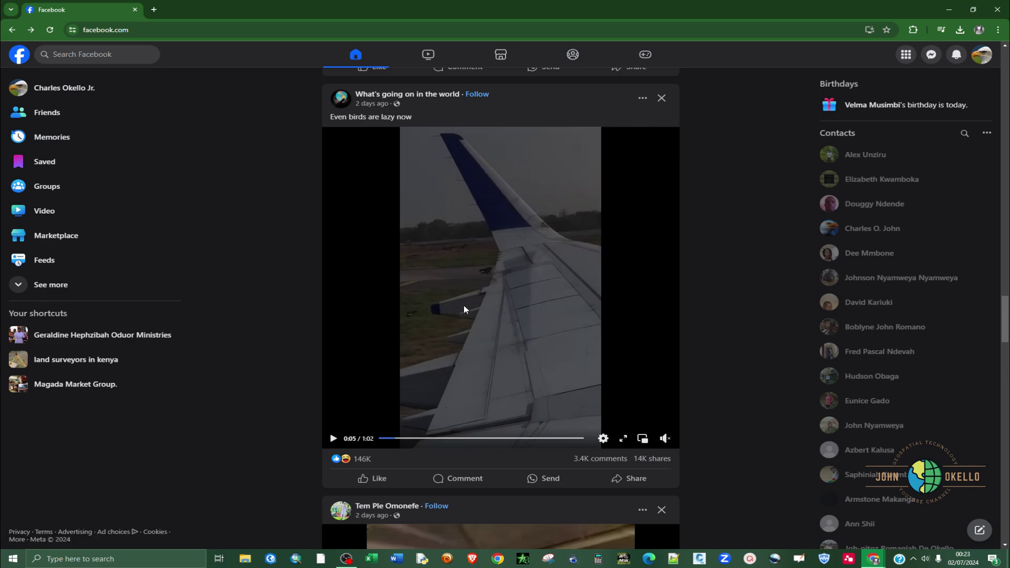
pyautogui.click(333, 439)
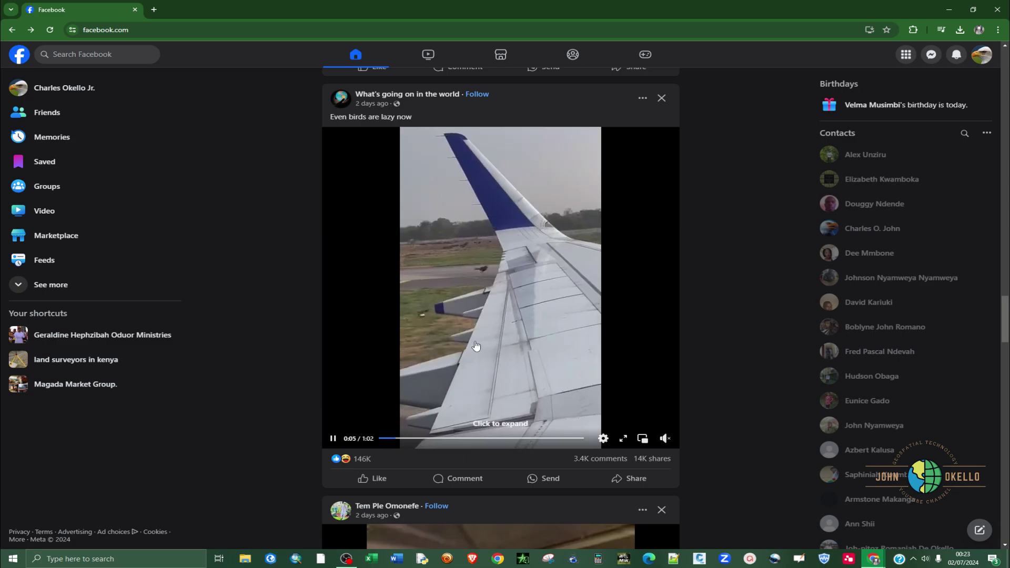
# Open the plane-wing video in the watch view, pause it at 0:10, and select its full URL.
pyautogui.click(513, 313)
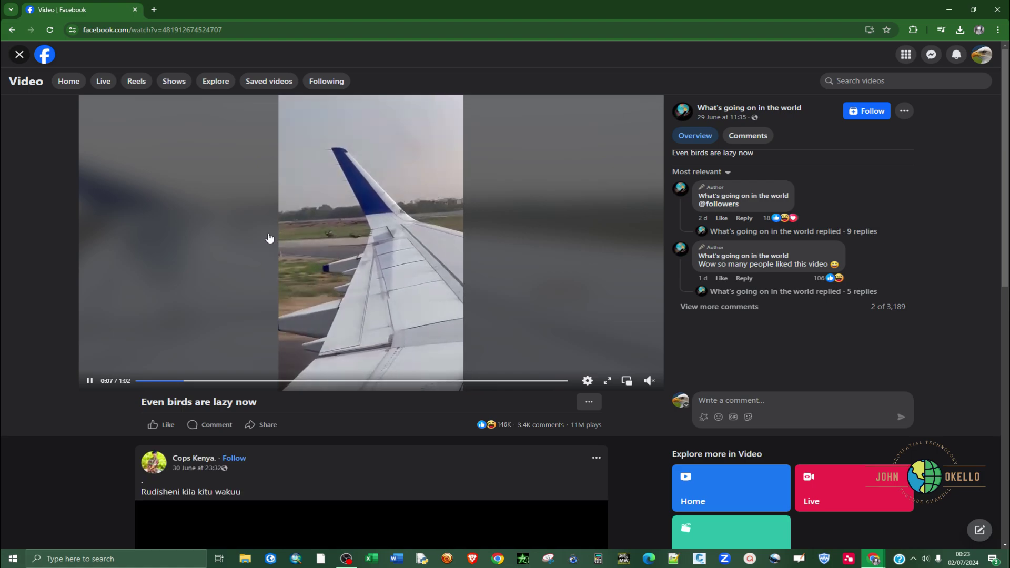
pyautogui.click(90, 381)
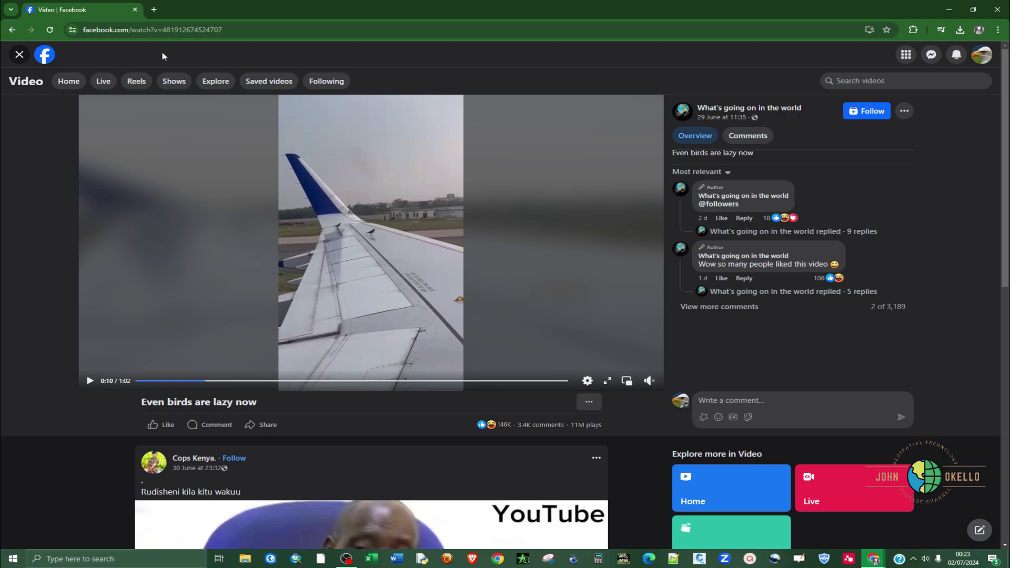
pyautogui.doubleClick(232, 31)
pyautogui.hotkey('ctrl', 'a')
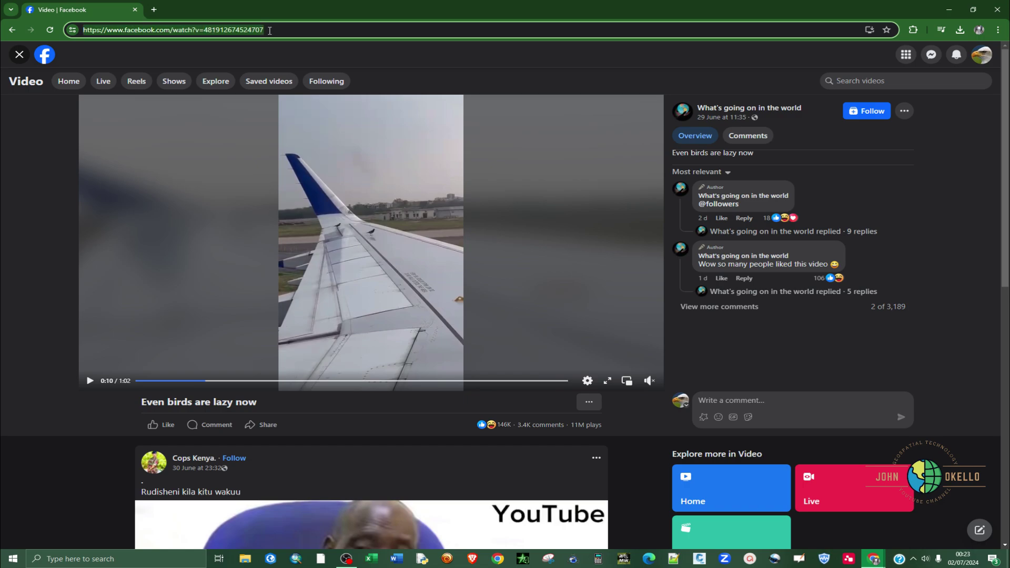
pyautogui.click(288, 30)
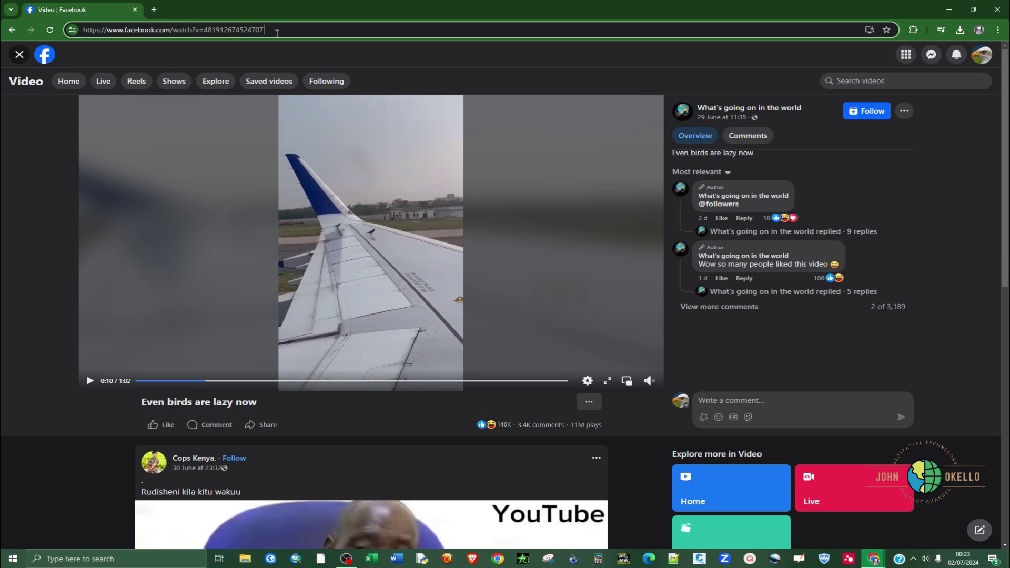
pyautogui.moveTo(277, 30); pyautogui.dragTo(73, 29)
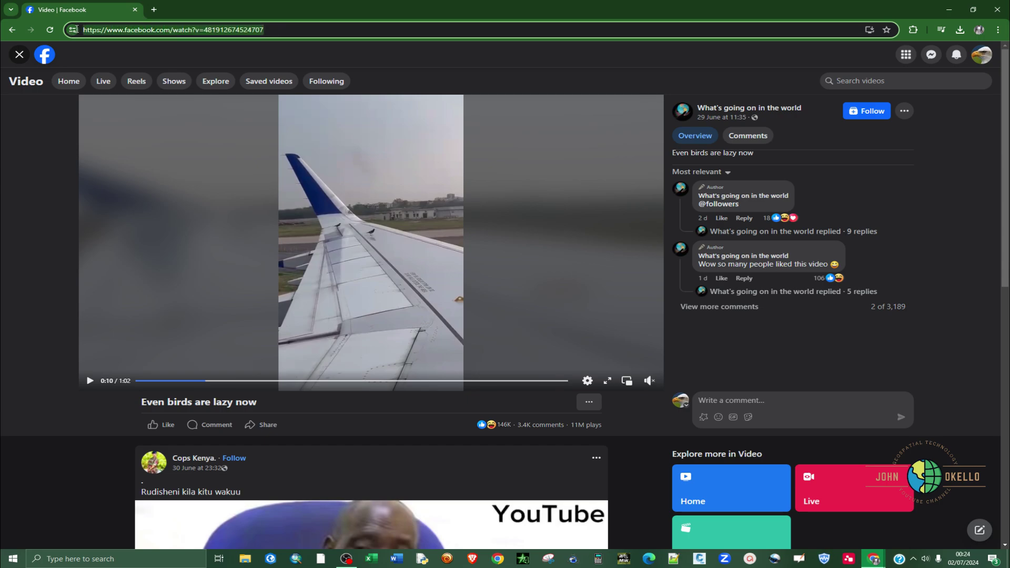
# Copy the selected watch URL and open a new browser tab.
pyautogui.rightClick(120, 31)
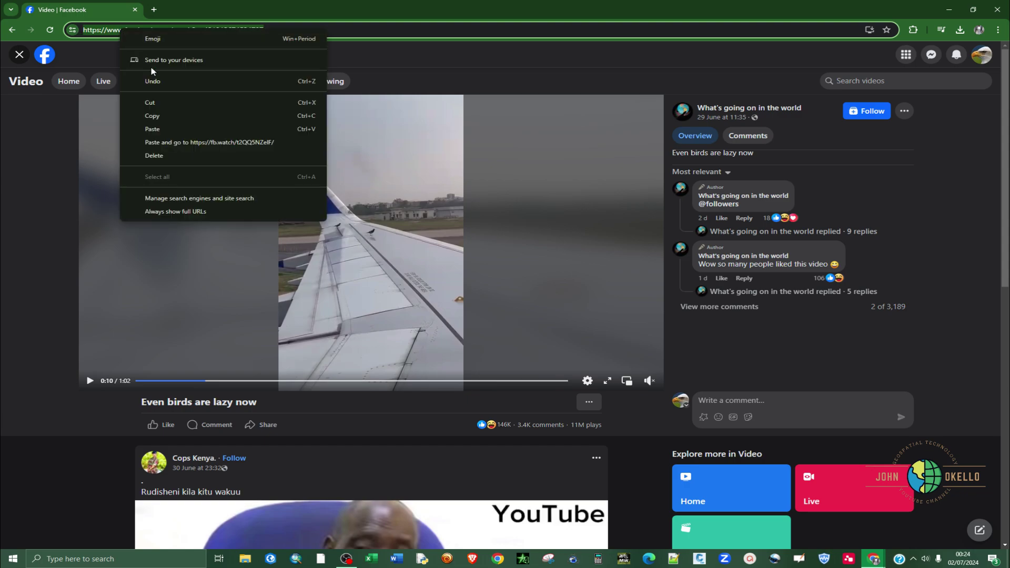
pyautogui.click(152, 116)
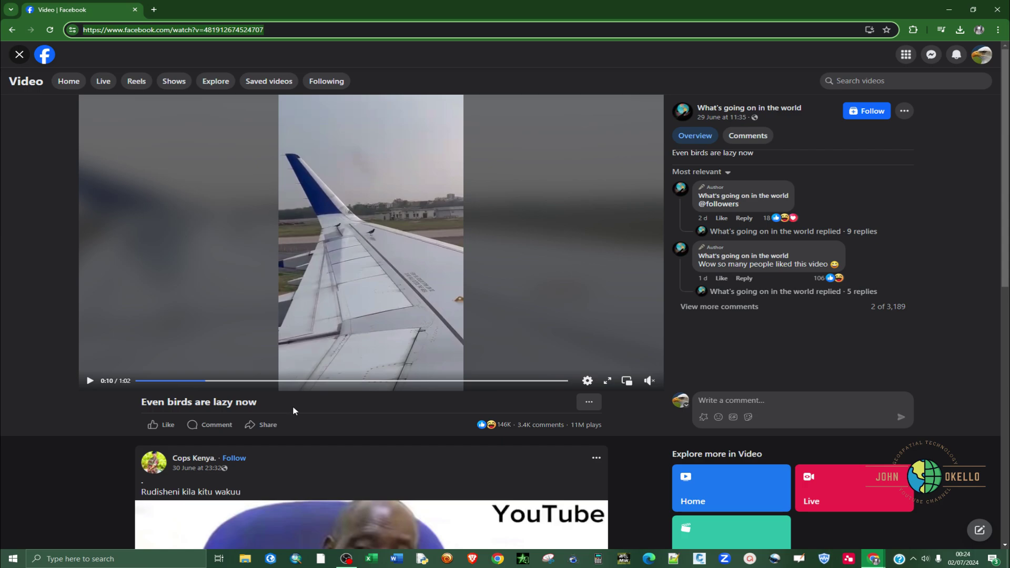
pyautogui.click(155, 10)
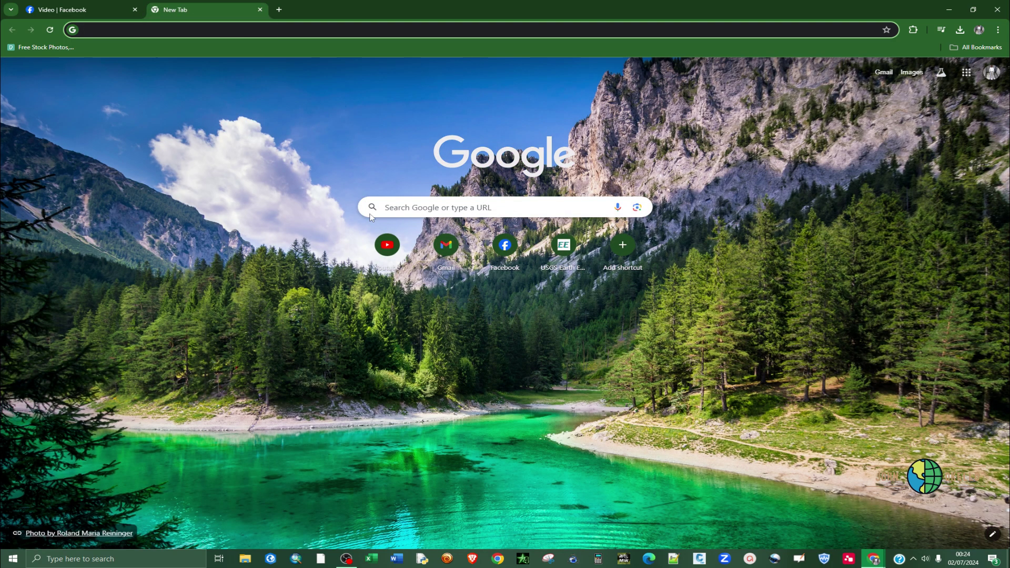
# Paste the copied Facebook watch URL into the Google search box and load it.
pyautogui.click(409, 209)
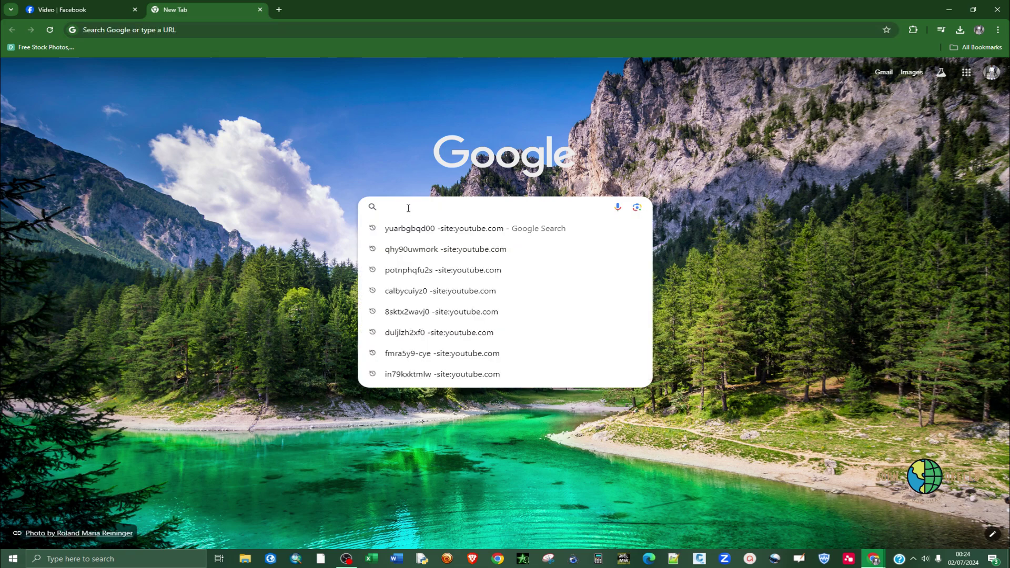
pyautogui.rightClick(409, 208)
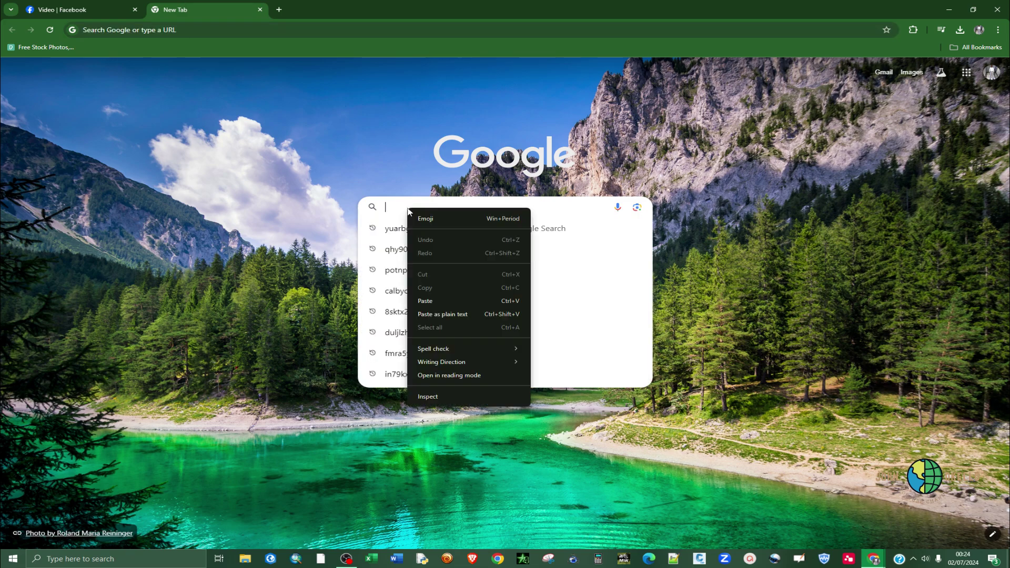
pyautogui.click(425, 301)
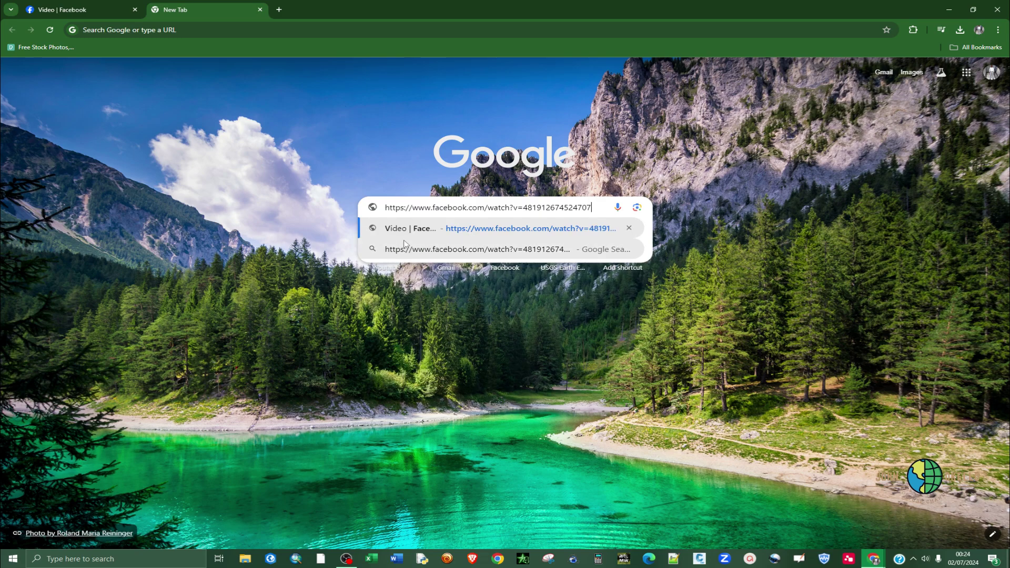
pyautogui.press('Return')
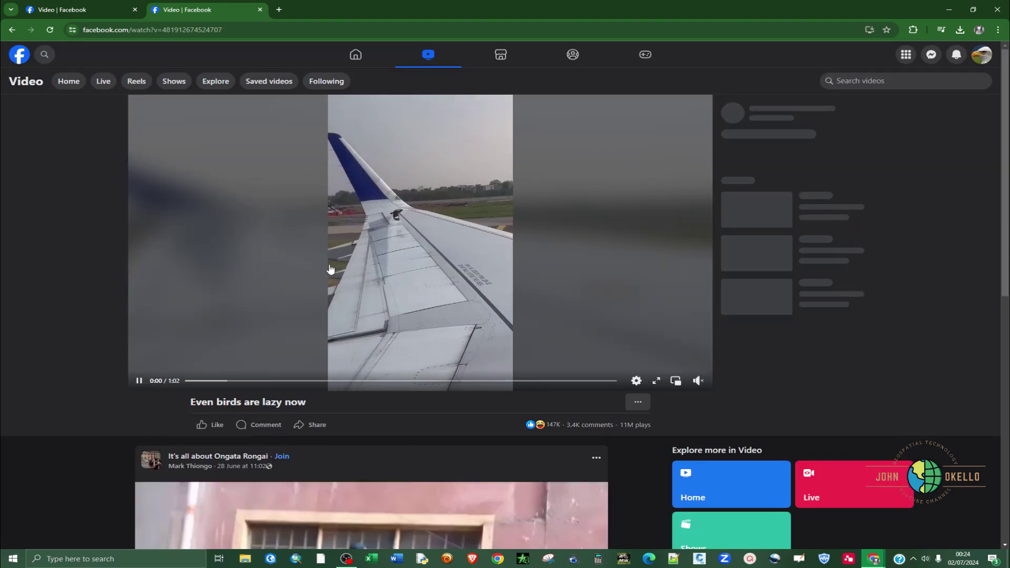
pyautogui.click(74, 4)
pyautogui.click(200, 10)
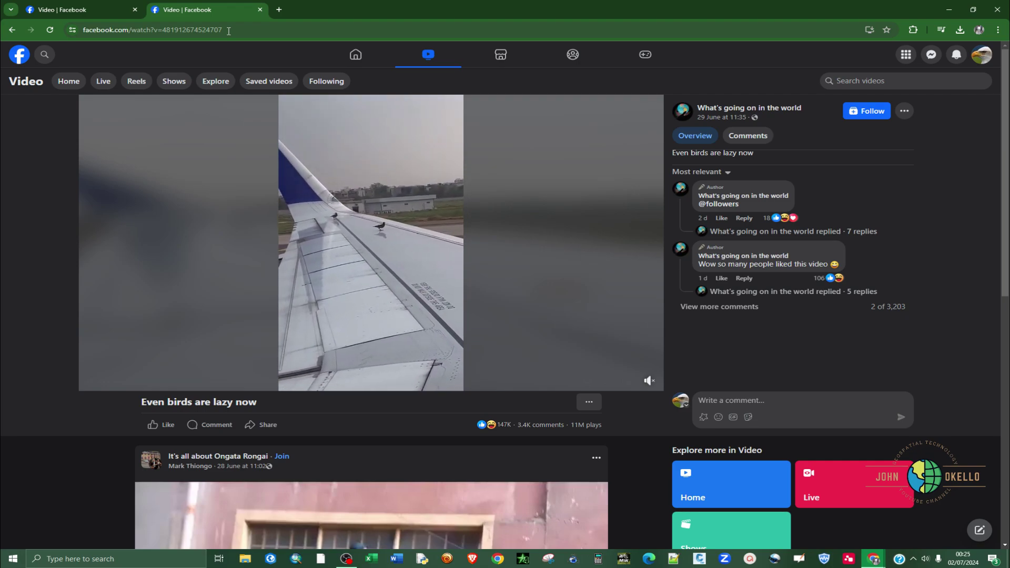
pyautogui.click(228, 31)
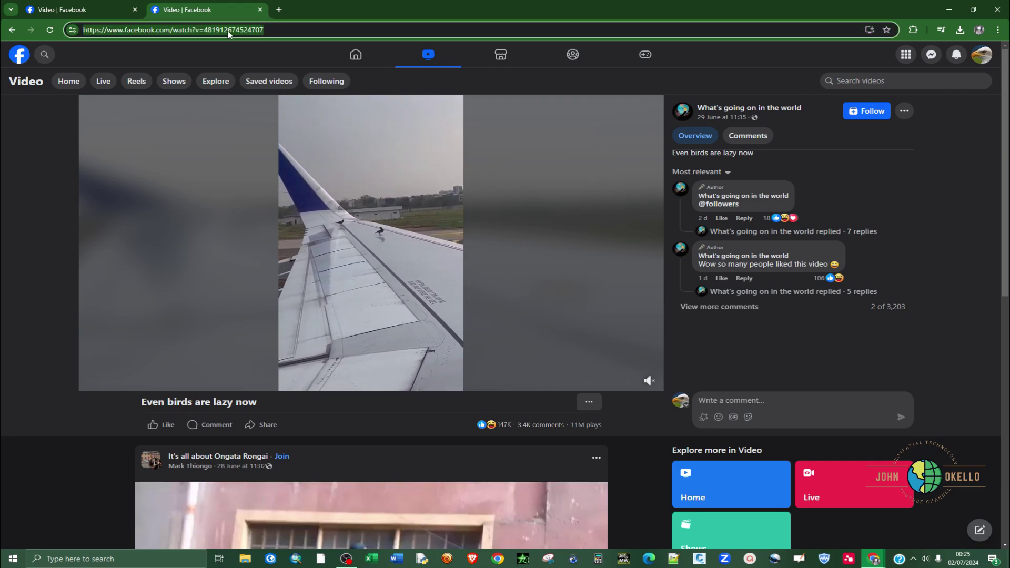
pyautogui.click(124, 30)
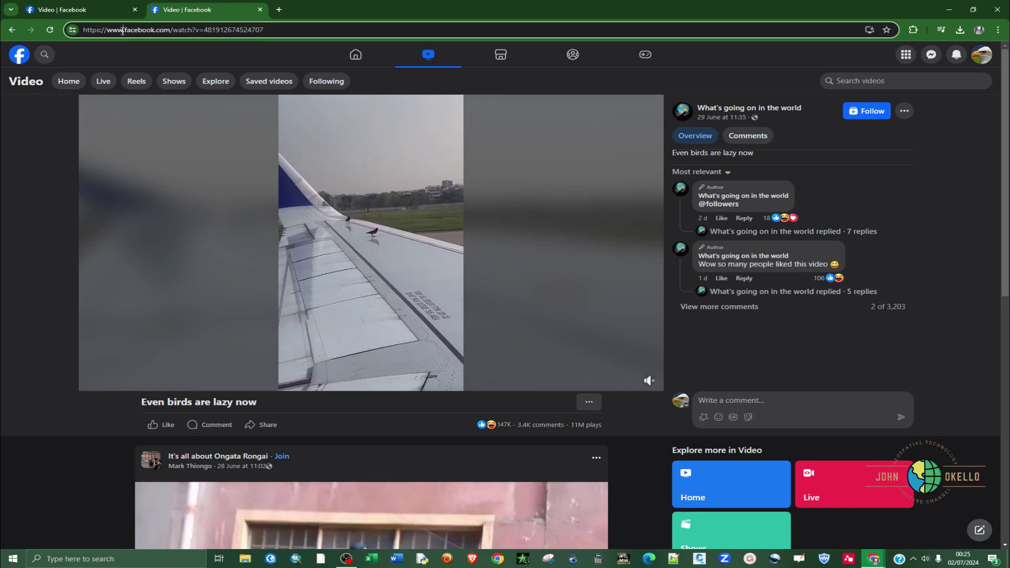
pyautogui.press('BackSpace')
pyautogui.press('BackSpace')
pyautogui.press('BackSpace')
pyautogui.press('BackSpace')
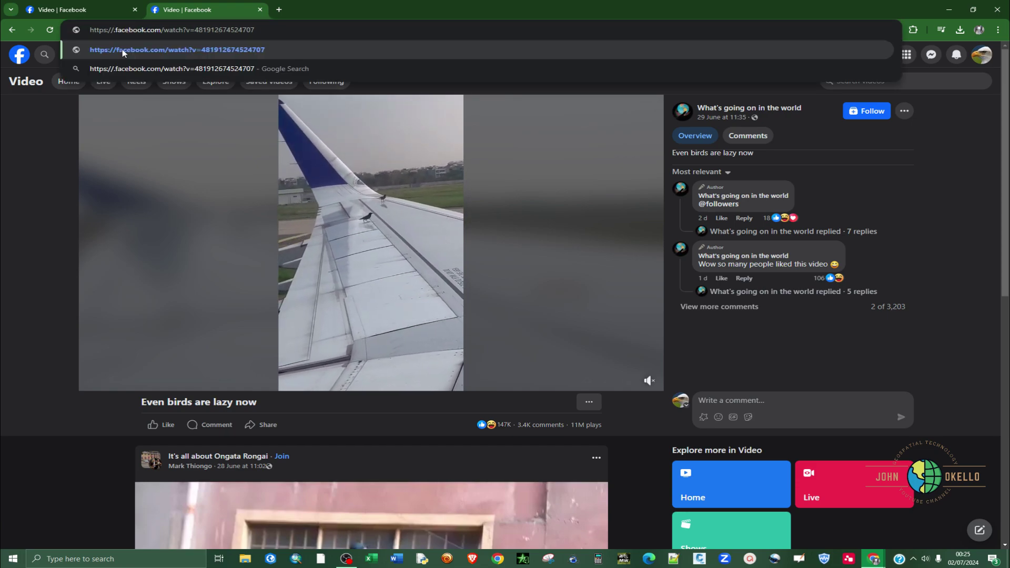
pyautogui.write('m.')
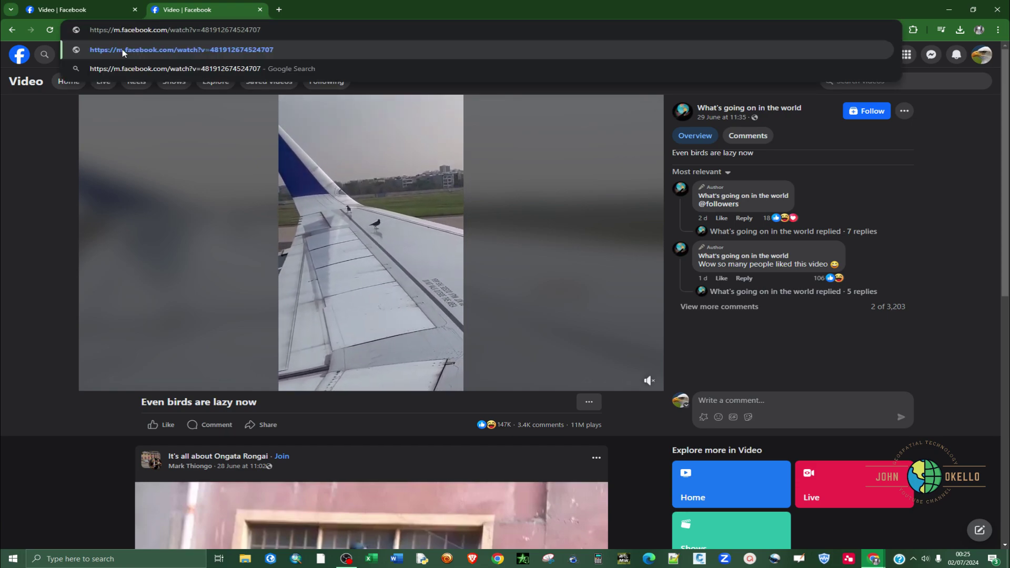
pyautogui.press('Left')
pyautogui.write('basic')
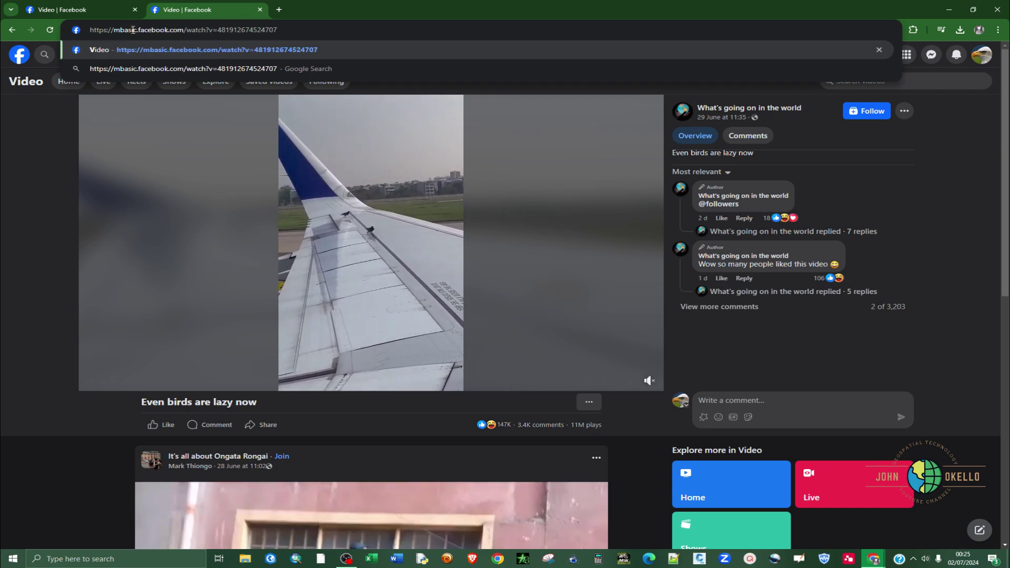
pyautogui.click(227, 47)
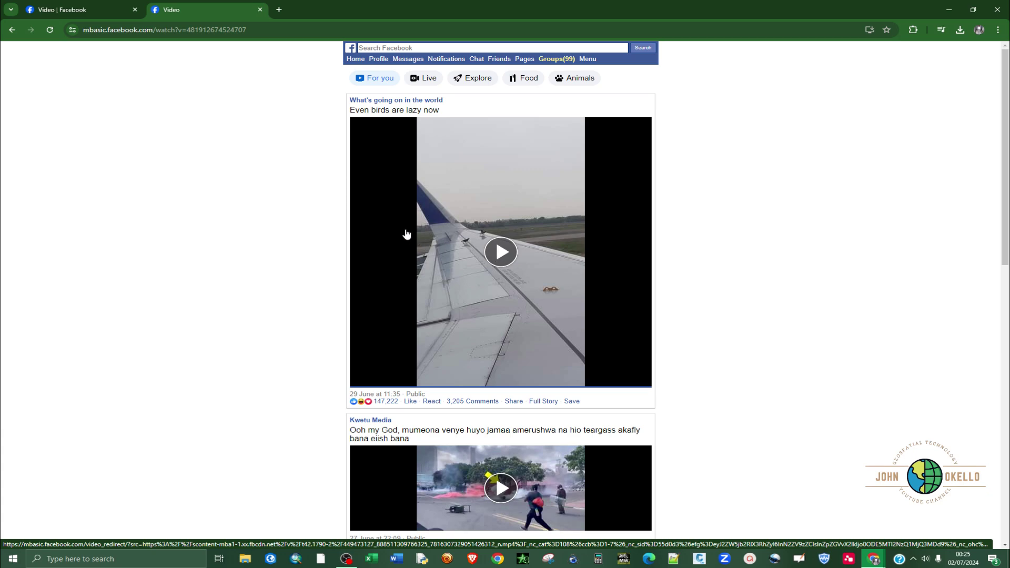
# Open the plane video, mute and pause it, and download it as an mp4.
pyautogui.click(500, 255)
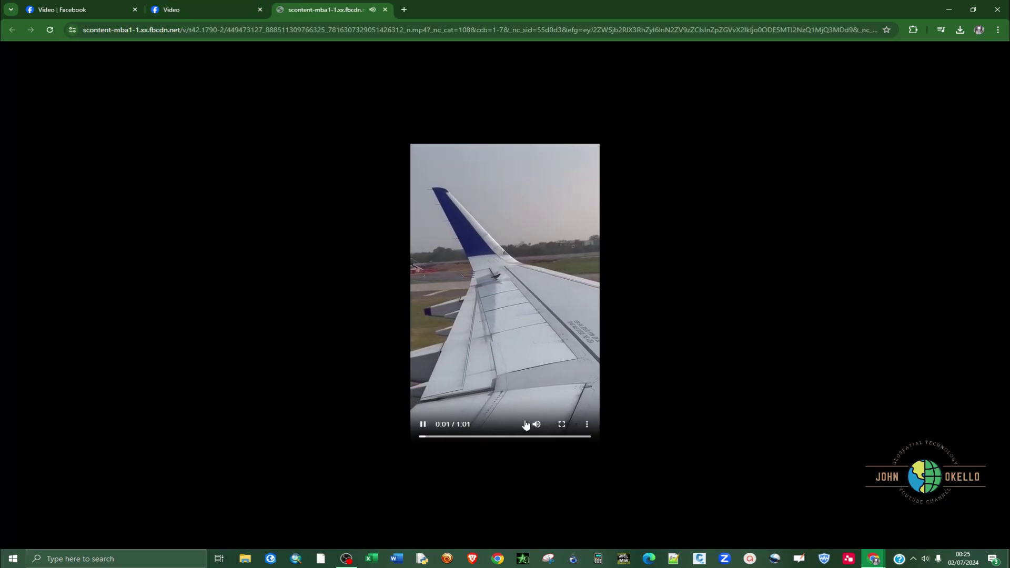
pyautogui.click(537, 424)
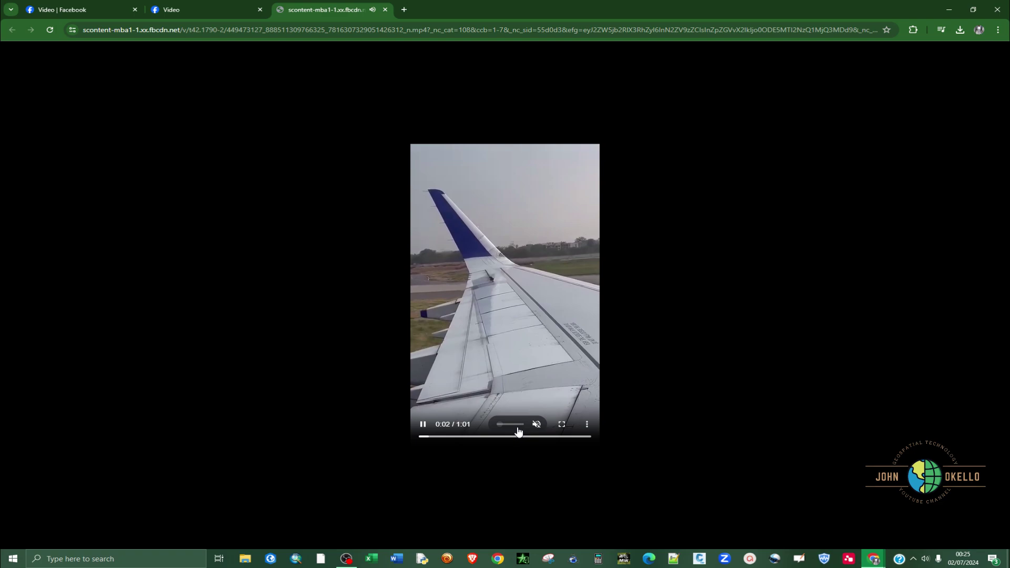
pyautogui.click(423, 425)
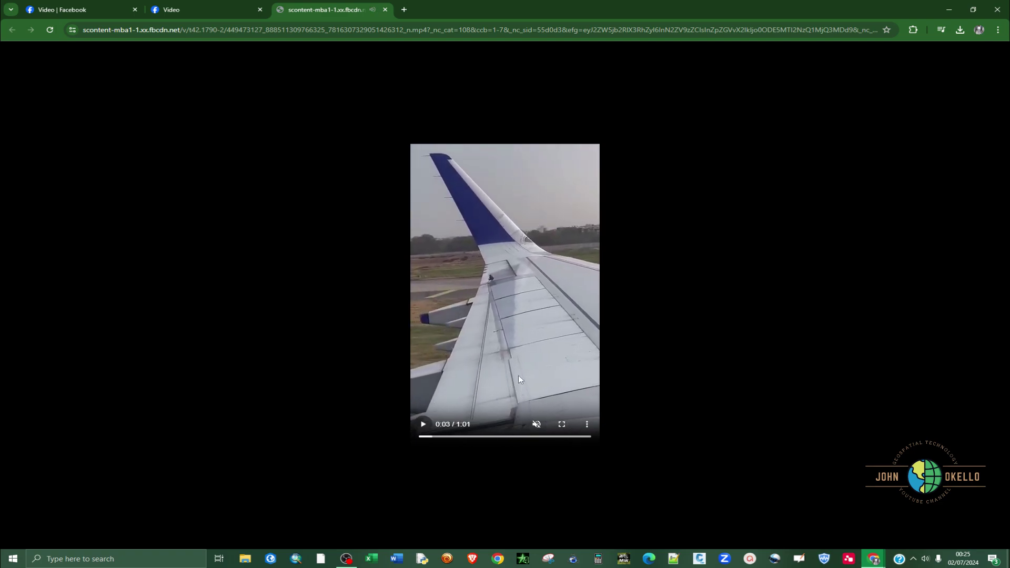
pyautogui.click(588, 427)
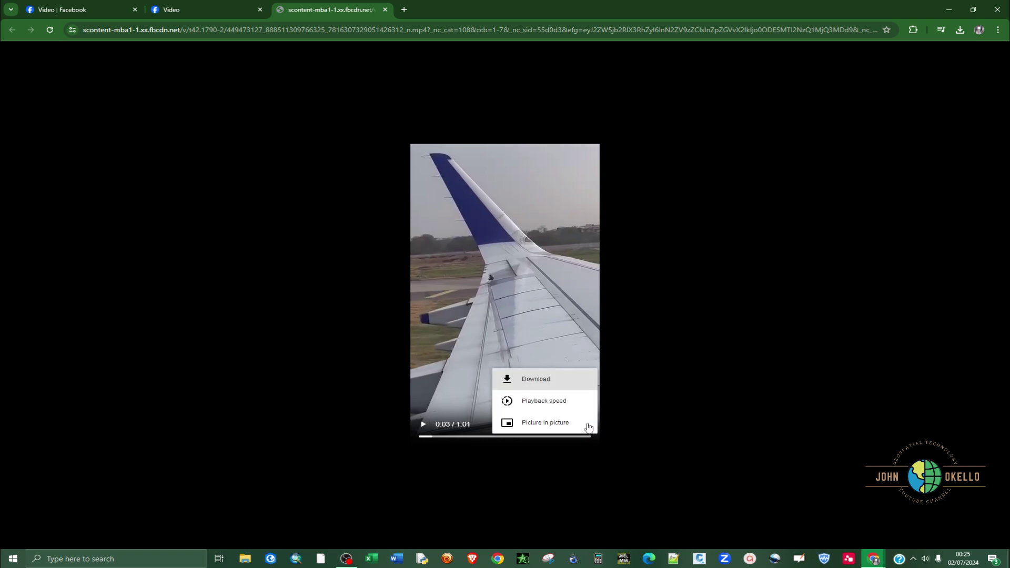
pyautogui.click(530, 385)
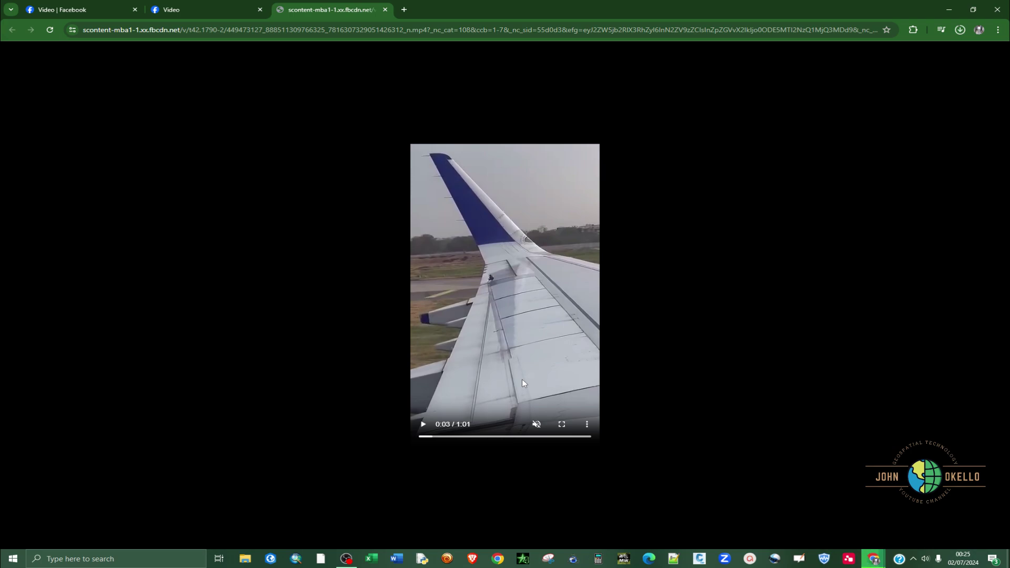
# Confirm the 2.1 MB download, minimize Chrome, and open File Explorer.
pyautogui.click(961, 30)
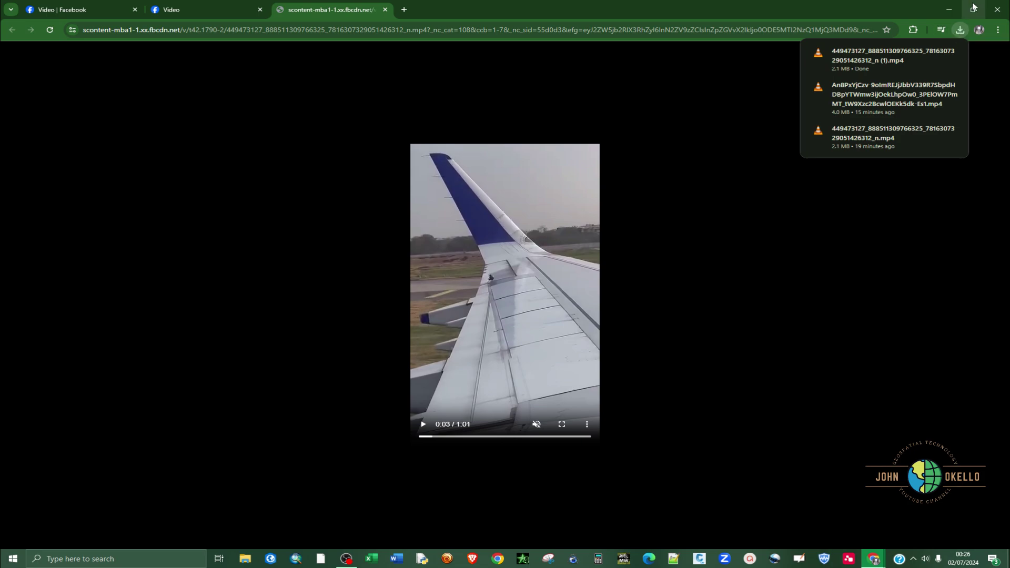
pyautogui.click(952, 10)
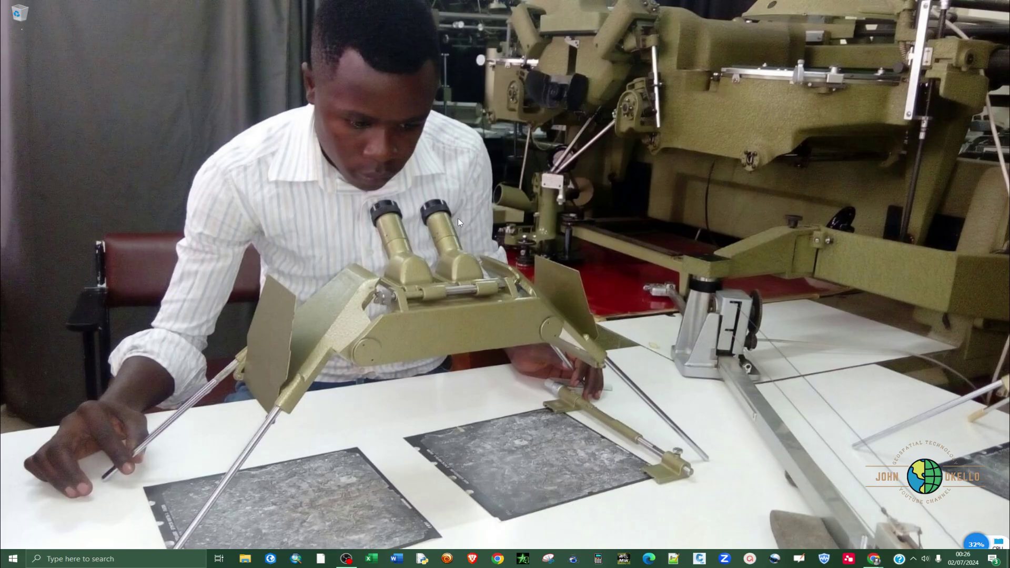
pyautogui.click(245, 559)
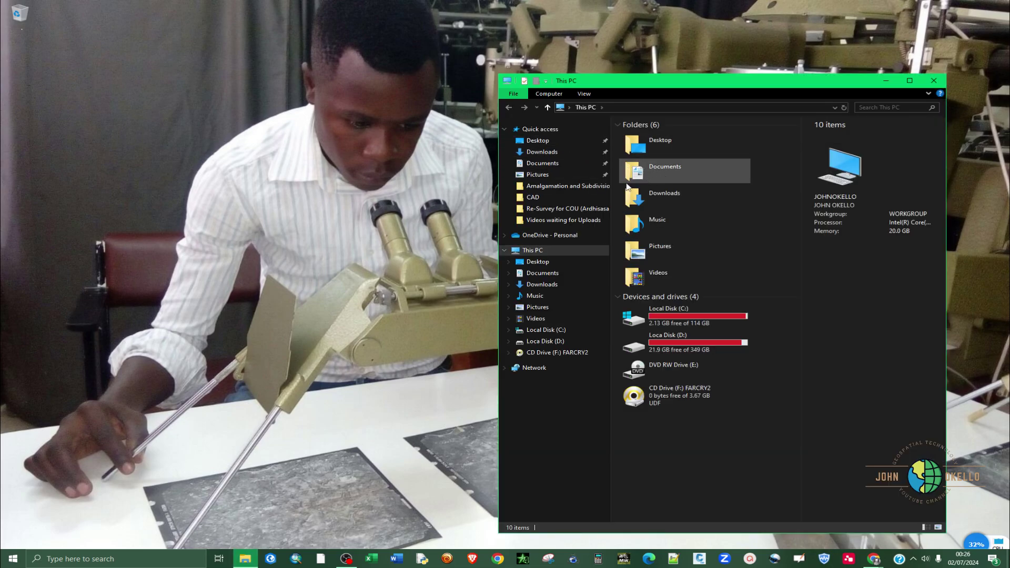
# In the maximized Downloads folder, delete the two older mp4 video downloads.
pyautogui.click(545, 152)
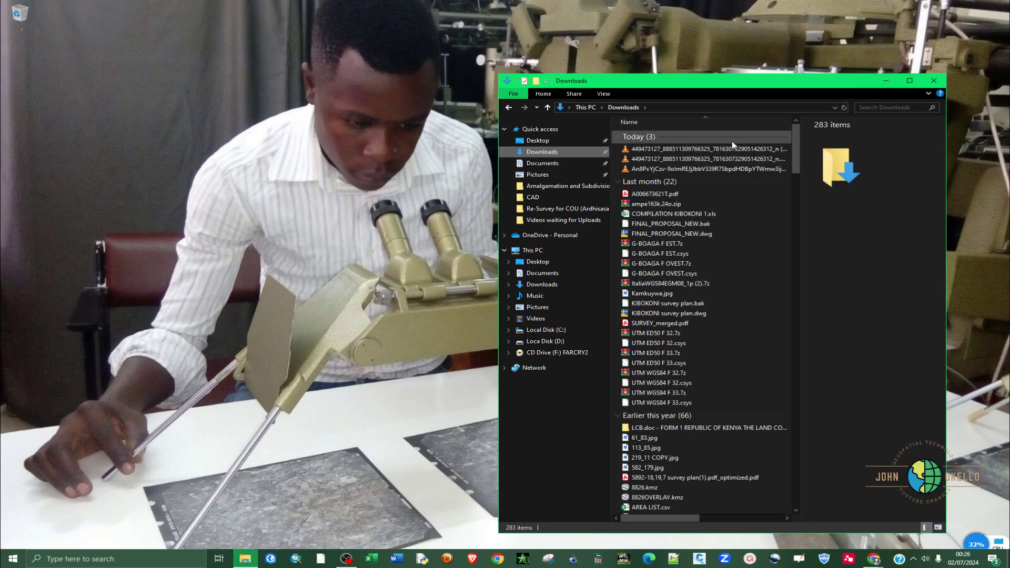
pyautogui.click(706, 159)
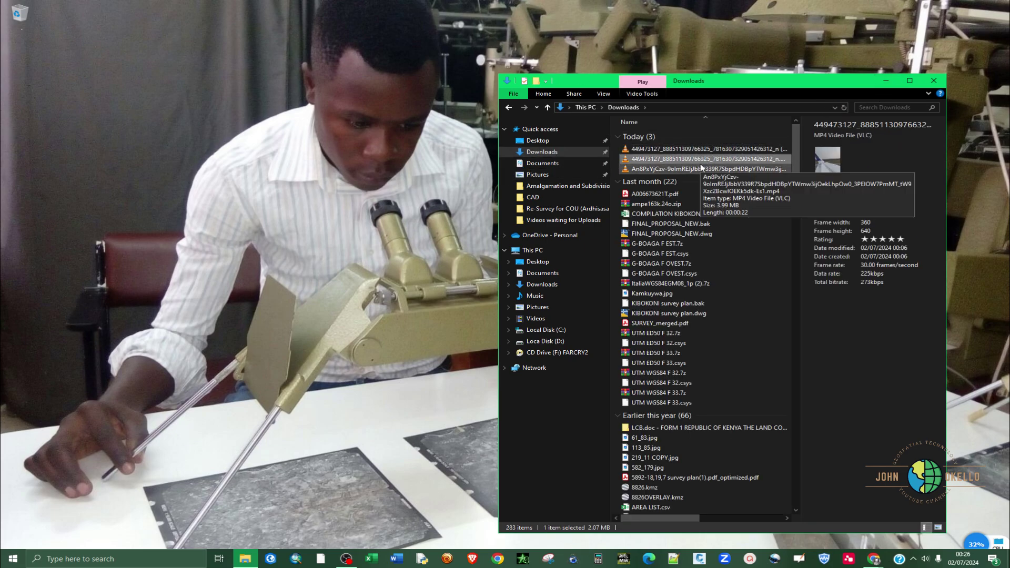
pyautogui.click(910, 80)
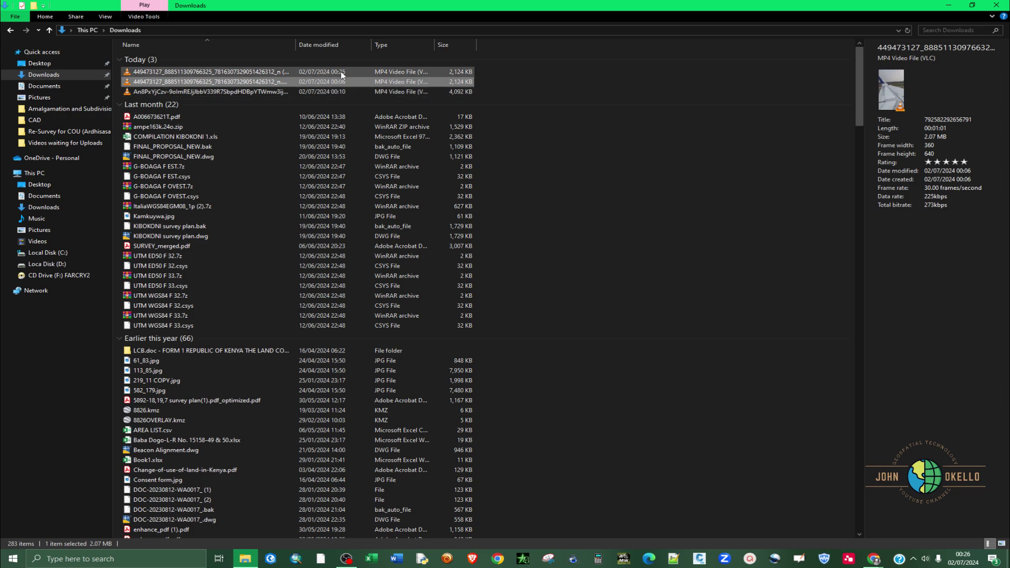
pyautogui.keyDown('ctrl'); pyautogui.click(322, 92); pyautogui.keyUp('ctrl')
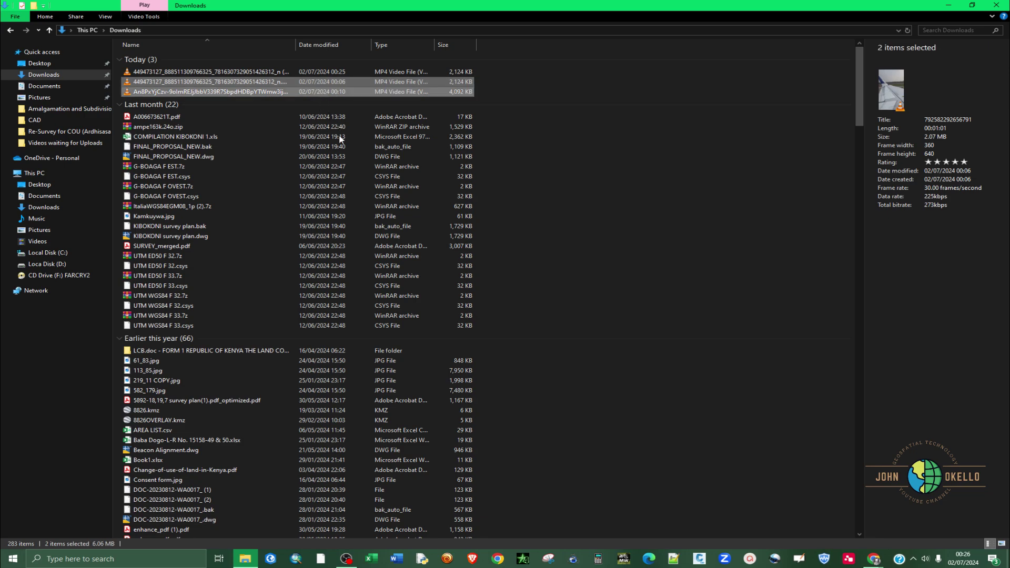
pyautogui.press('Delete')
# Play the remaining plane-wing mp4 fullscreen in VLC, pause at 0:05, and return to windowed view.
pyautogui.click(328, 73)
pyautogui.doubleClick(328, 74)
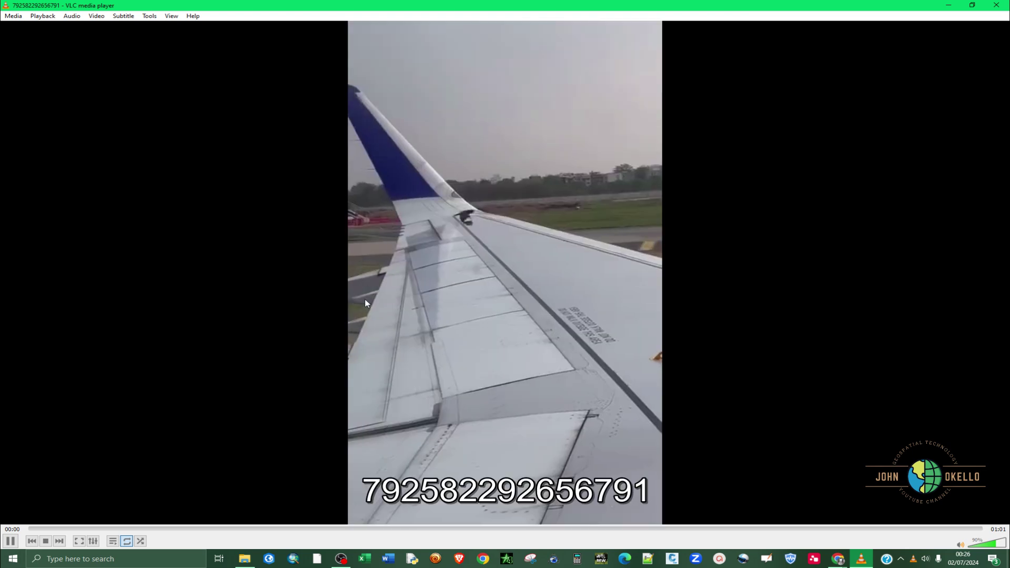
pyautogui.doubleClick(385, 280)
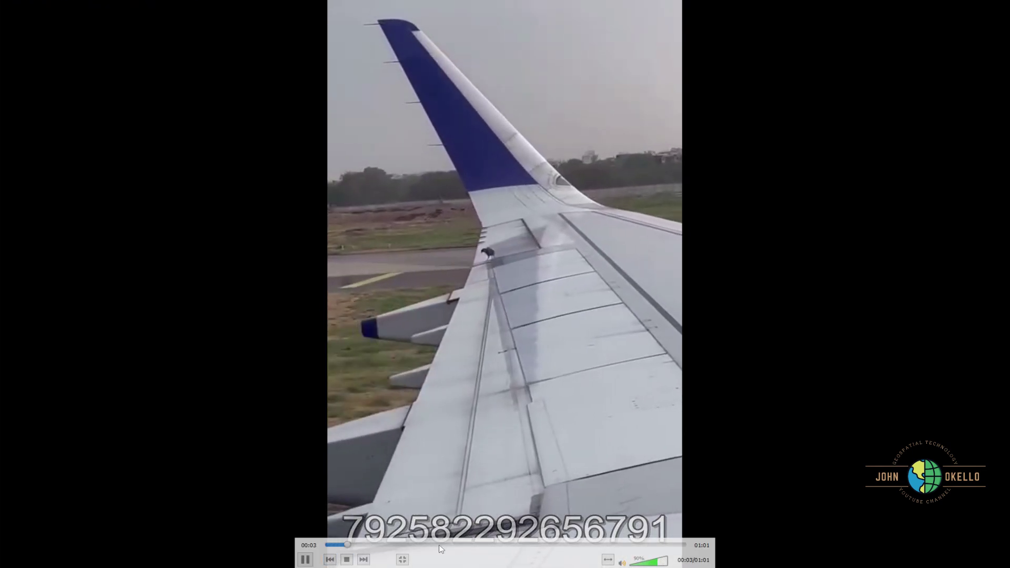
pyautogui.press('space')
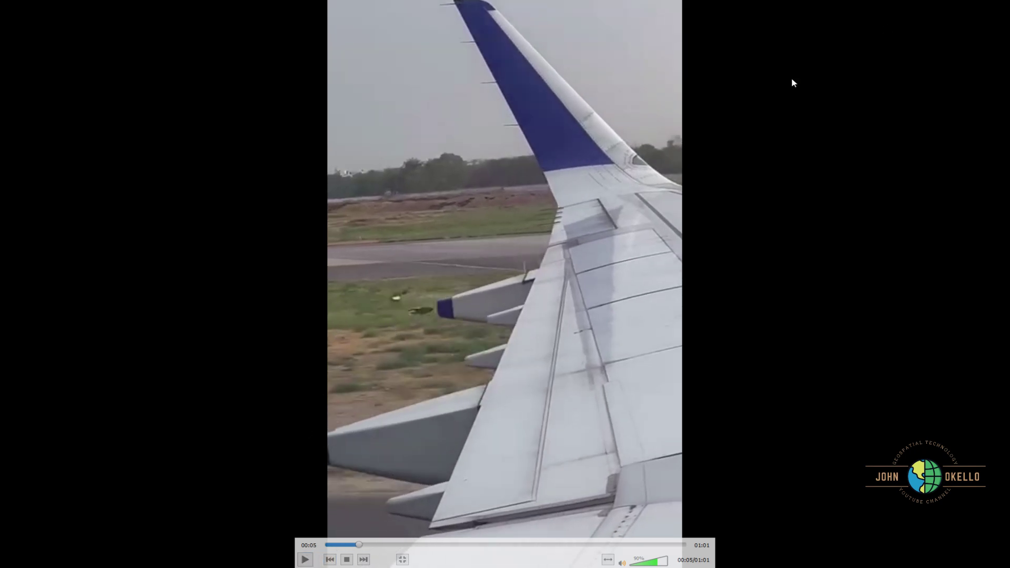
pyautogui.doubleClick(724, 166)
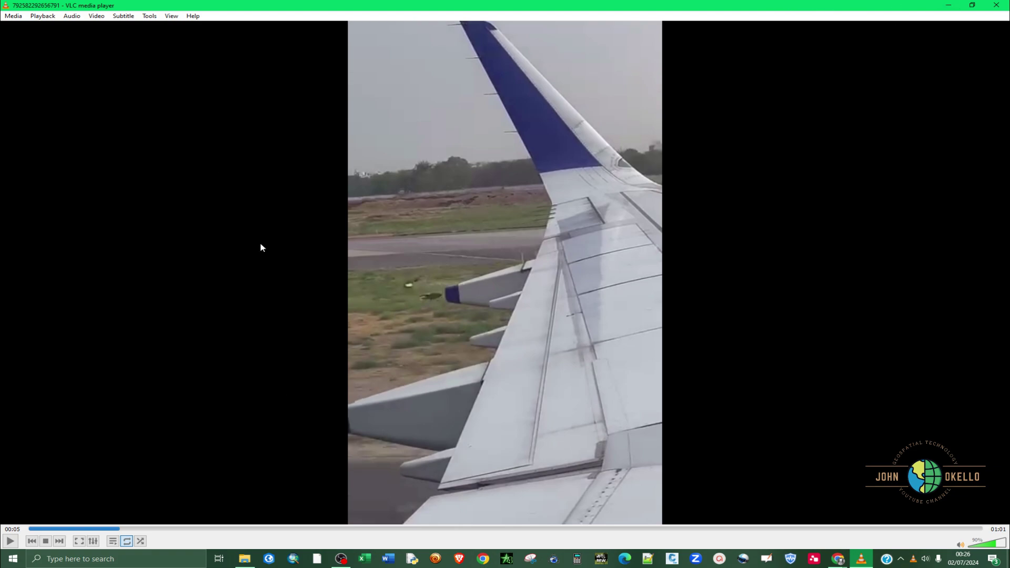
# Close VLC, rename the downloaded video to Plane.mp4, and close the Downloads window.
pyautogui.click(995, 7)
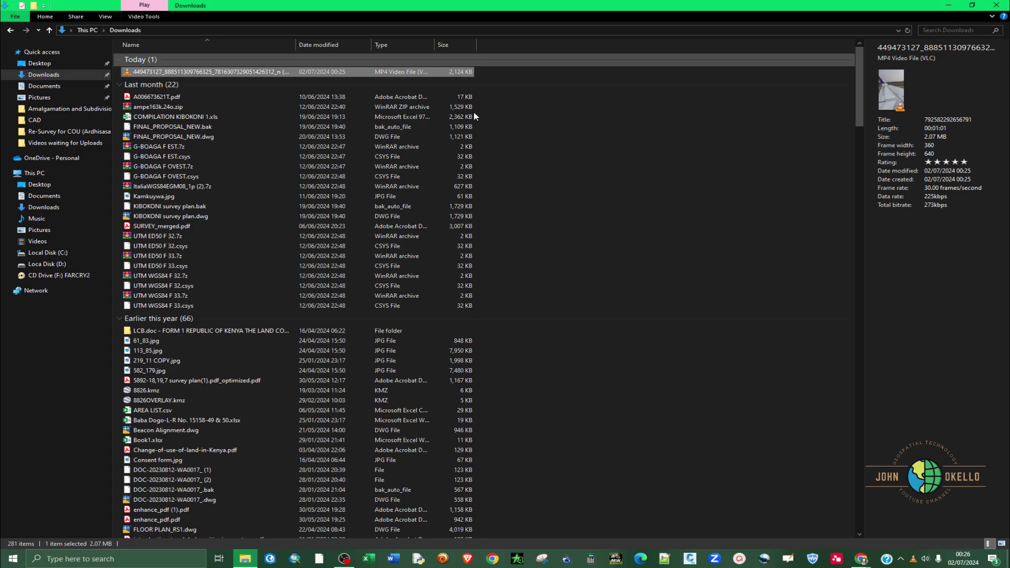
pyautogui.click(225, 73)
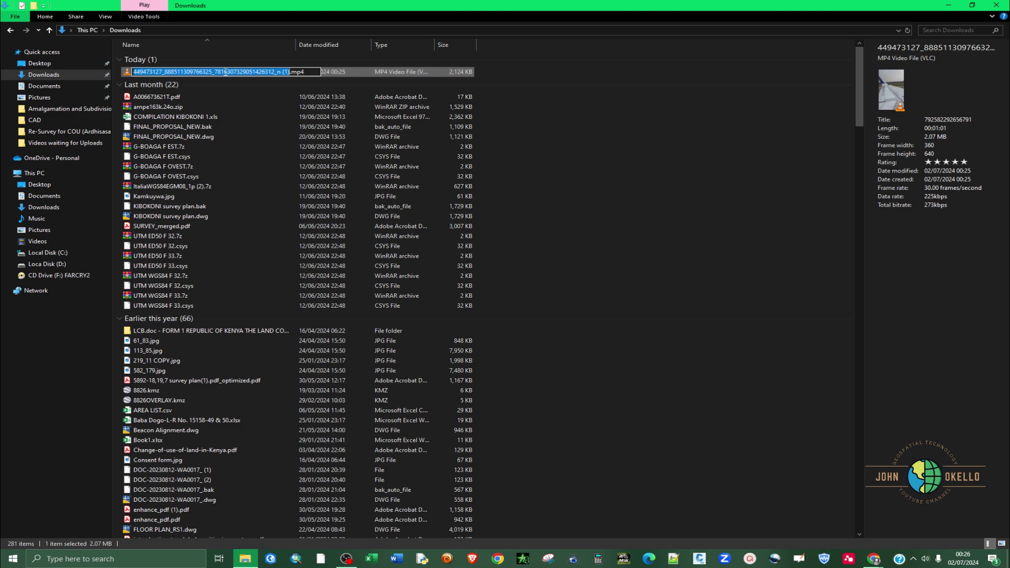
pyautogui.click(332, 73)
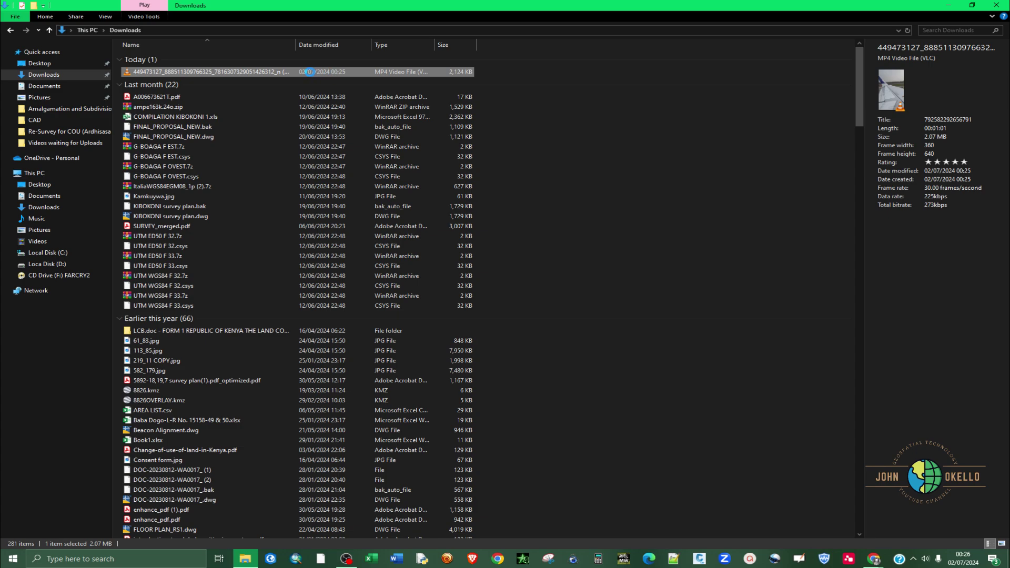
pyautogui.rightClick(312, 72)
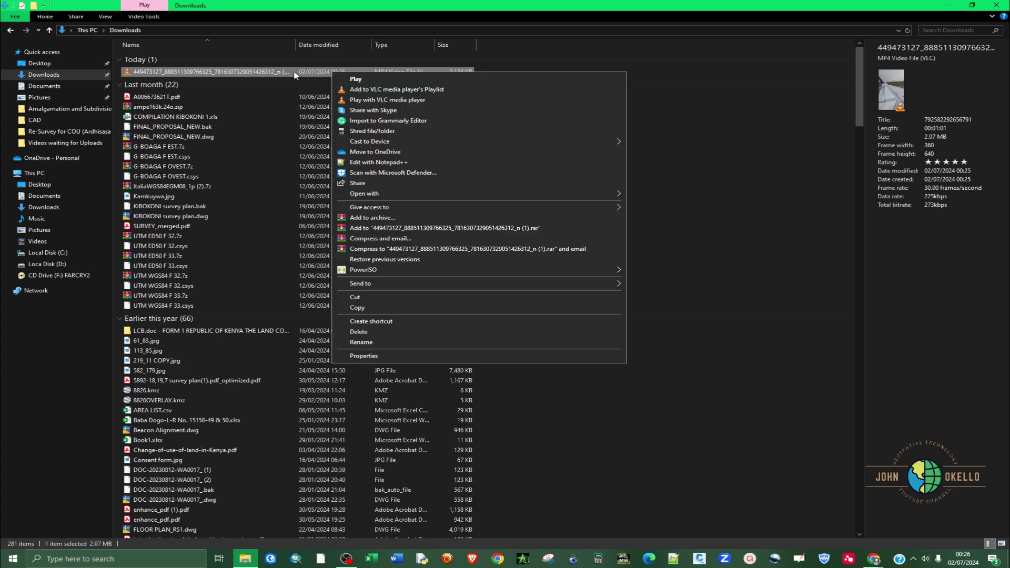
pyautogui.click(362, 342)
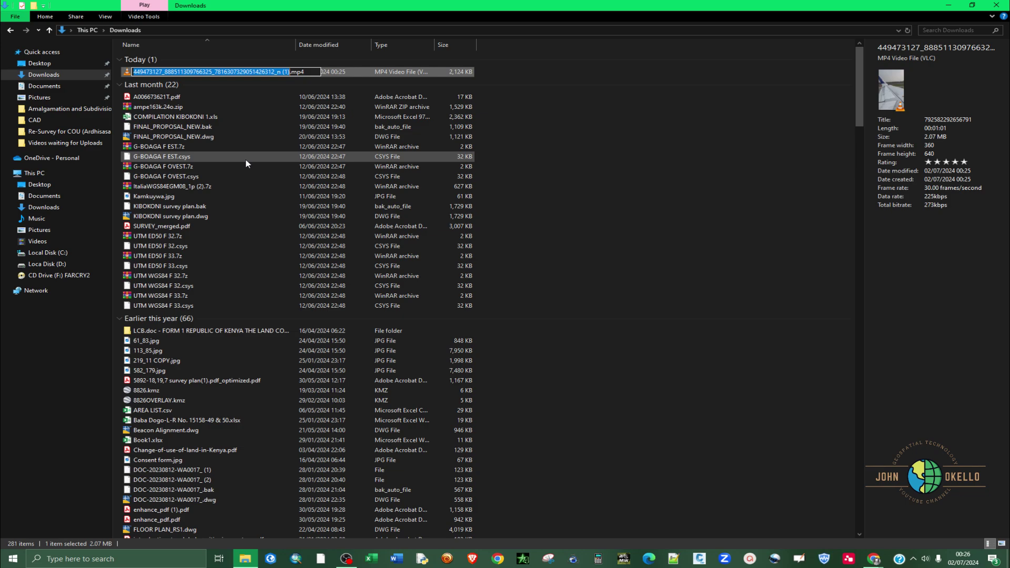
pyautogui.write('Pla')
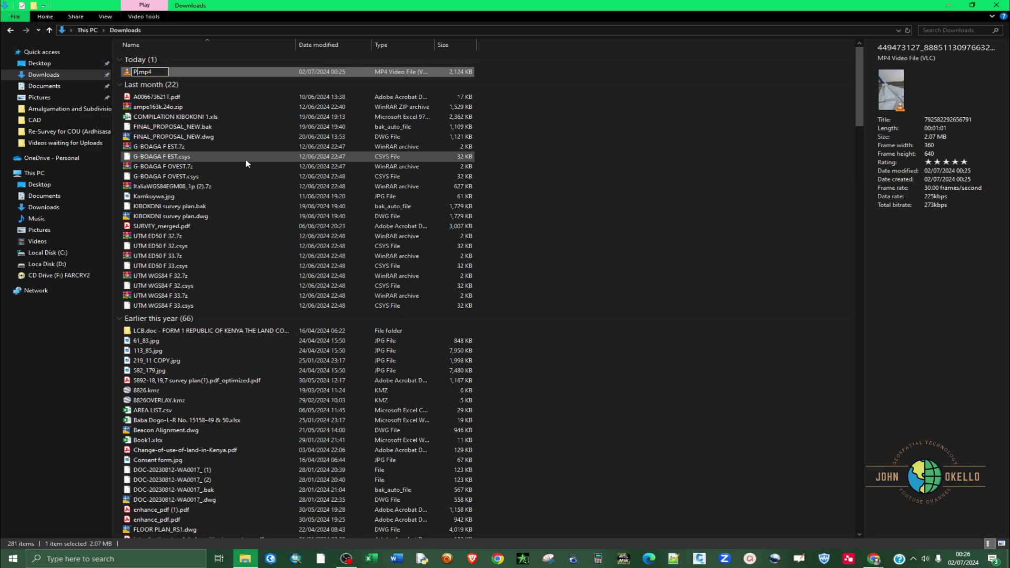
pyautogui.write('ne')
pyautogui.press('Return')
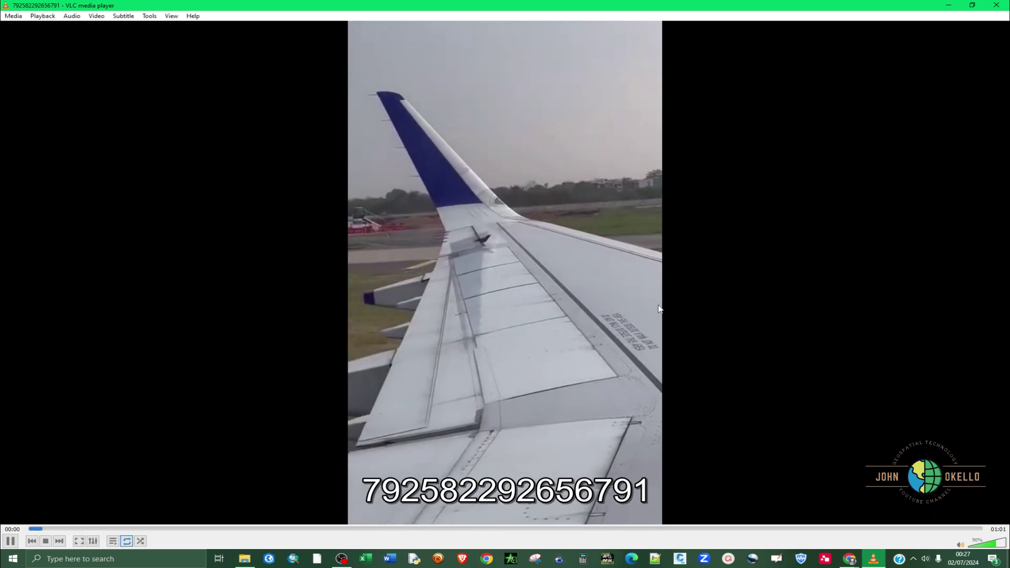
pyautogui.hotkey('ctrl', 'q')
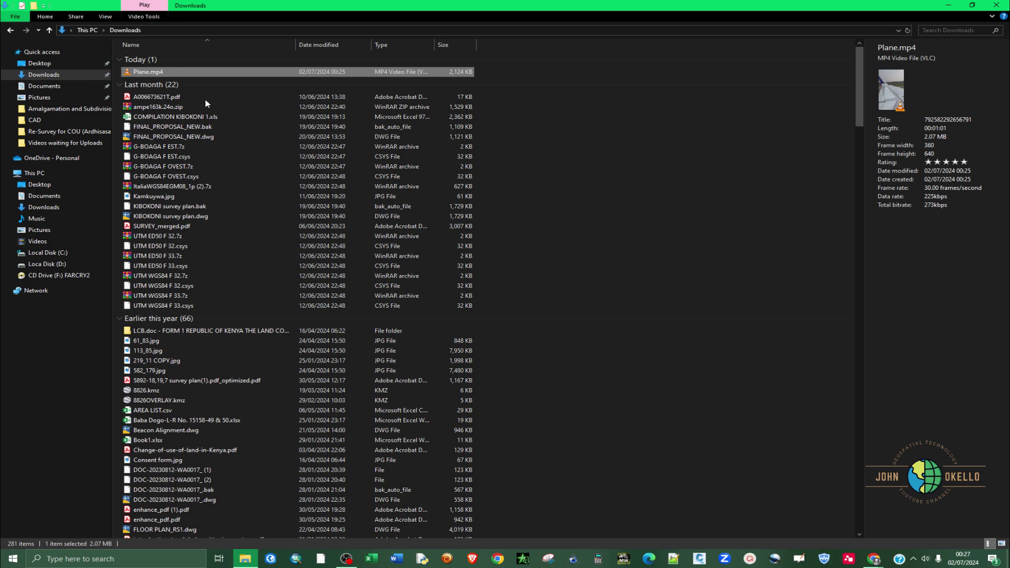
pyautogui.click(997, 5)
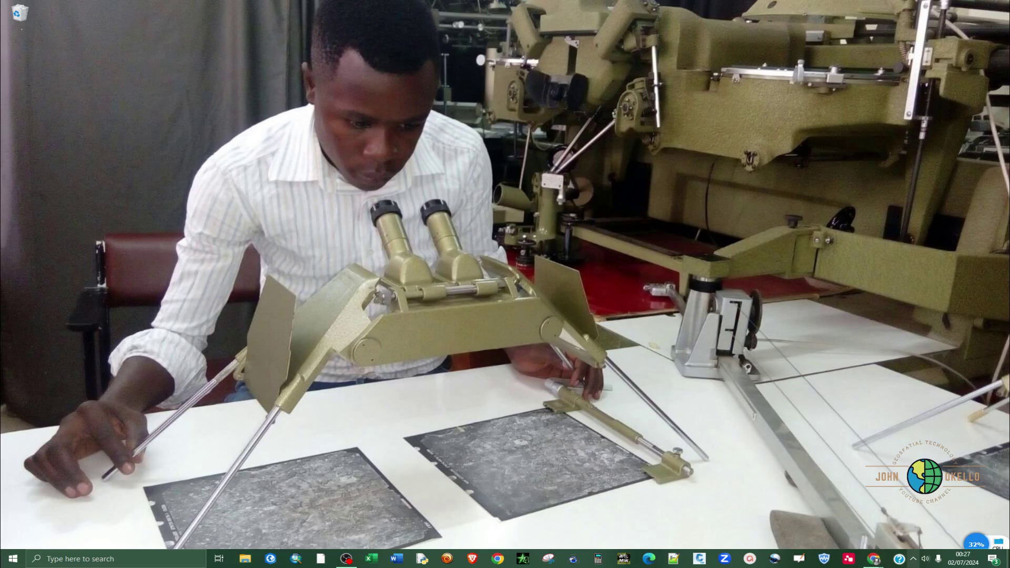
# Pause the 'Only those who play FIFA will understand' reel, copy its link, and open a new tab.
pyautogui.moveTo(874, 559)
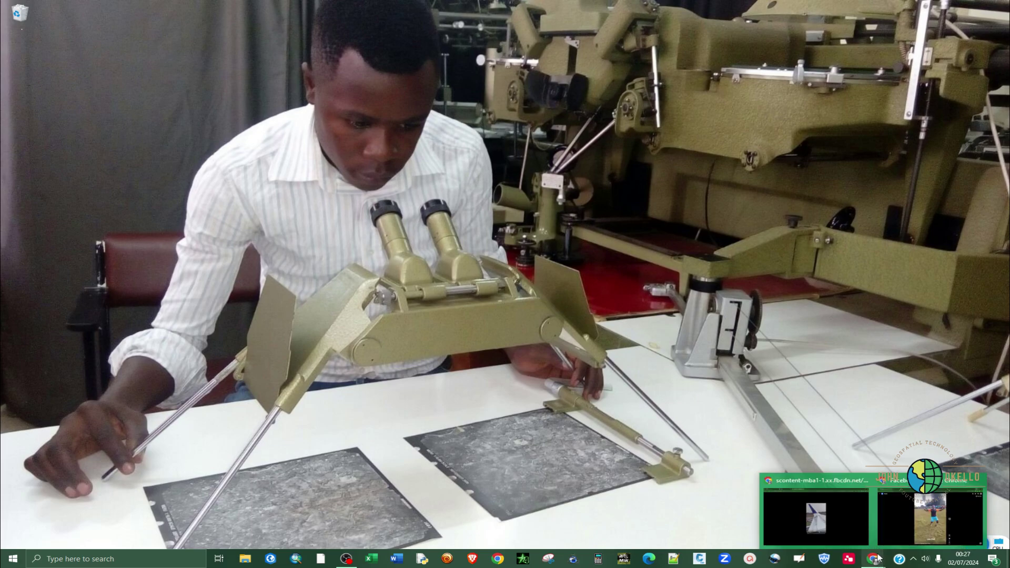
pyautogui.click(922, 508)
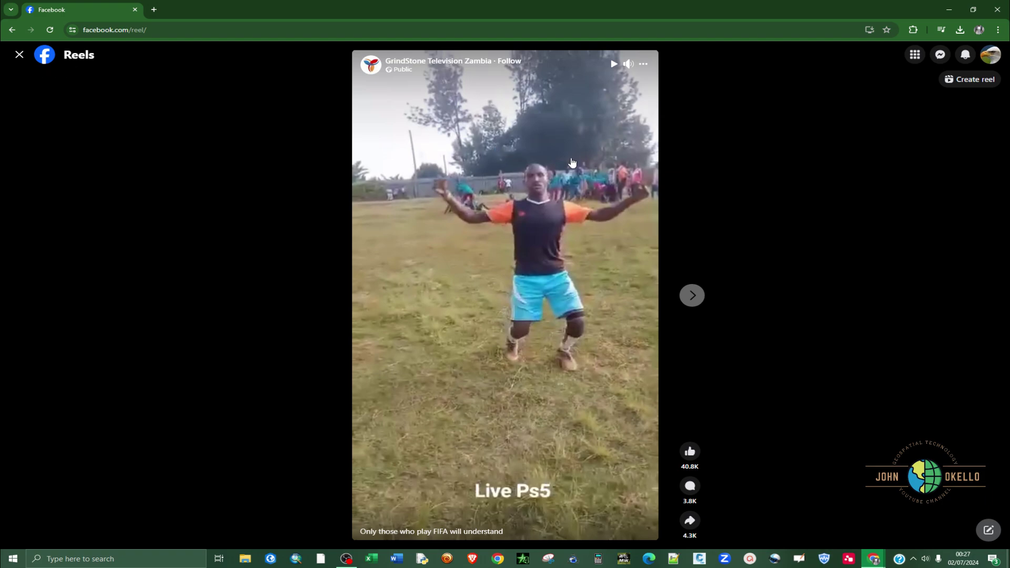
pyautogui.click(613, 65)
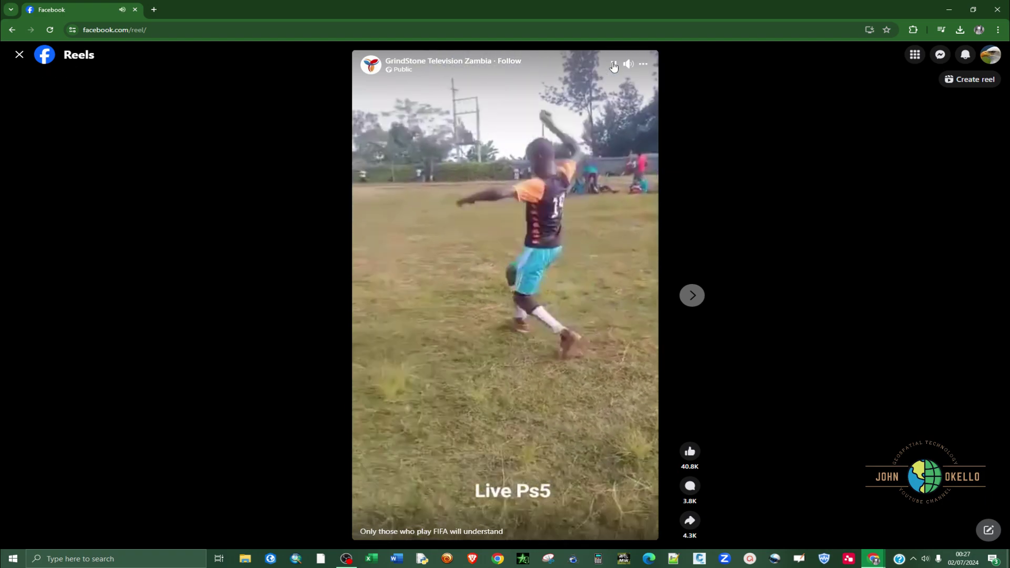
pyautogui.click(480, 68)
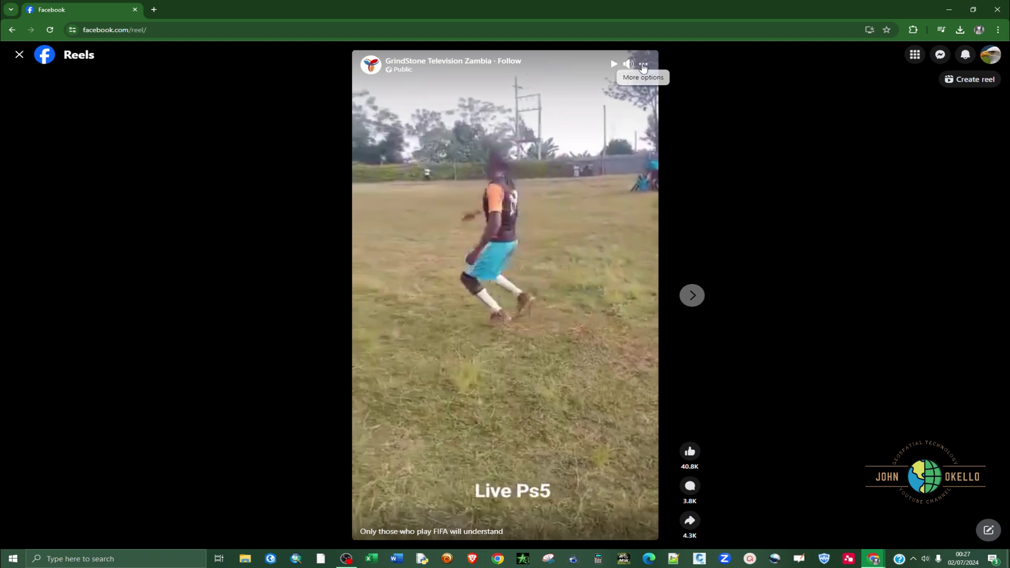
pyautogui.click(643, 65)
pyautogui.click(501, 107)
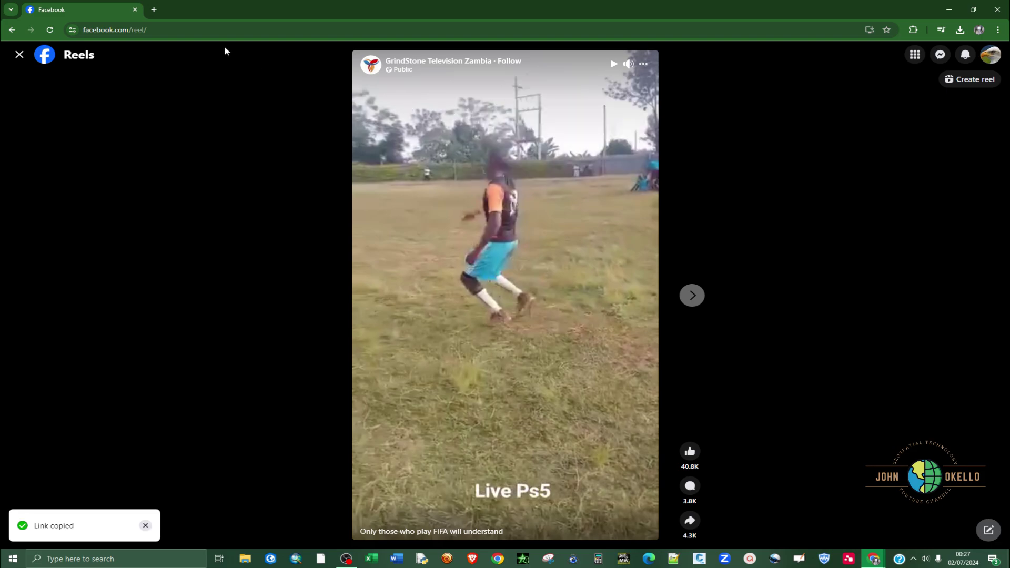
pyautogui.click(151, 9)
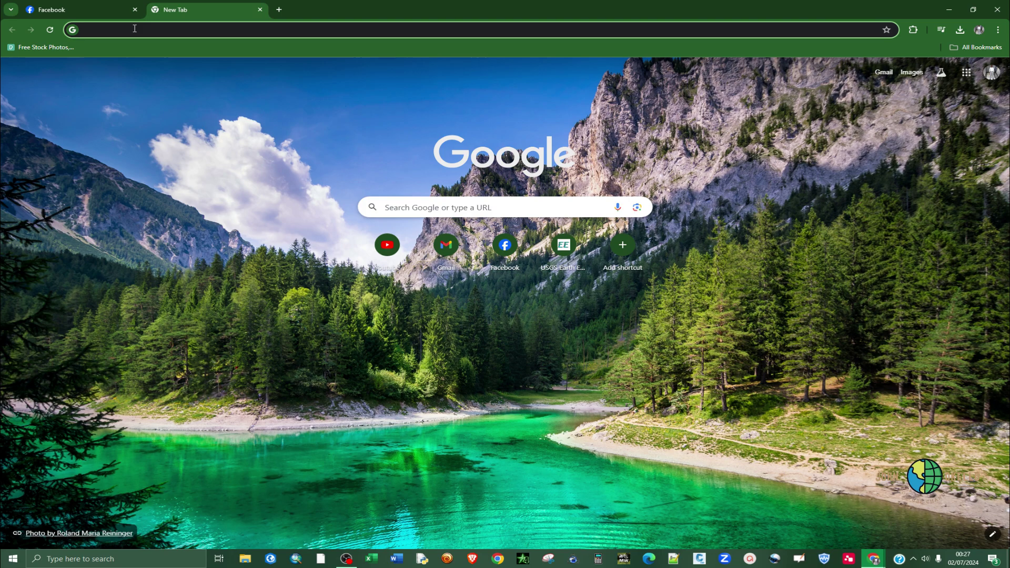
# Paste the copied reel link into the new tab's address bar and load the FIFA football reel.
pyautogui.click(132, 28)
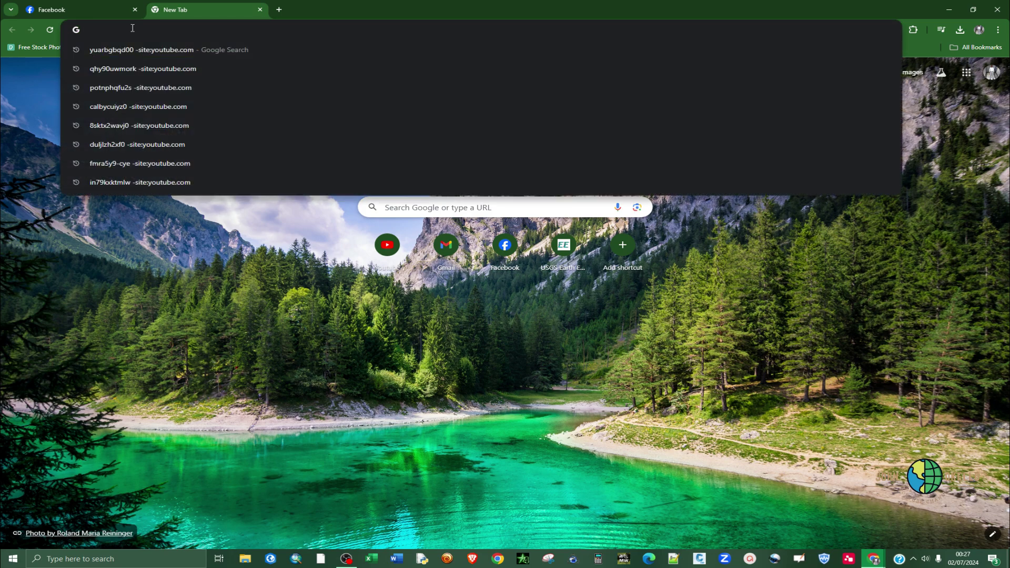
pyautogui.rightClick(133, 28)
pyautogui.click(180, 107)
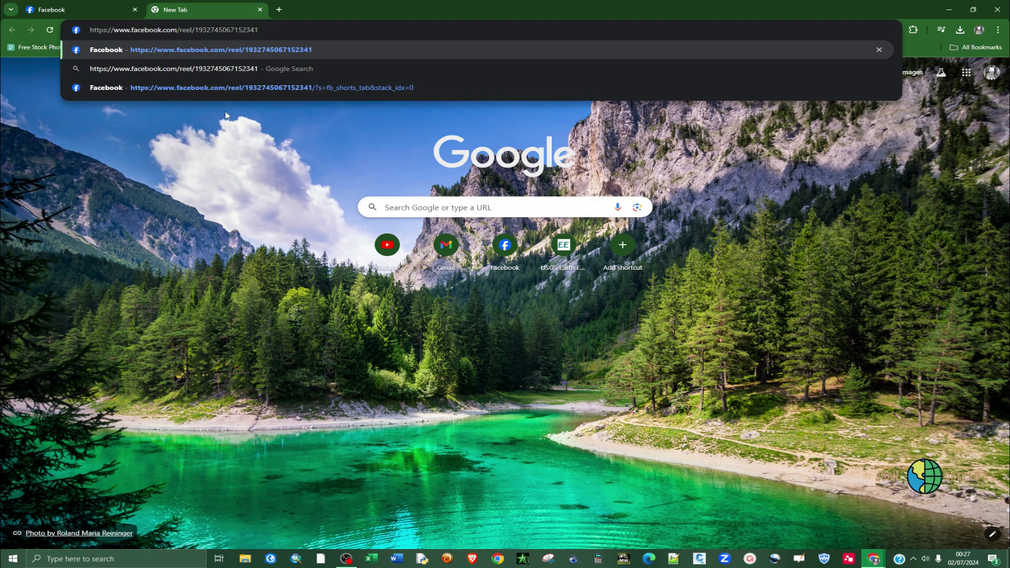
pyautogui.press('Return')
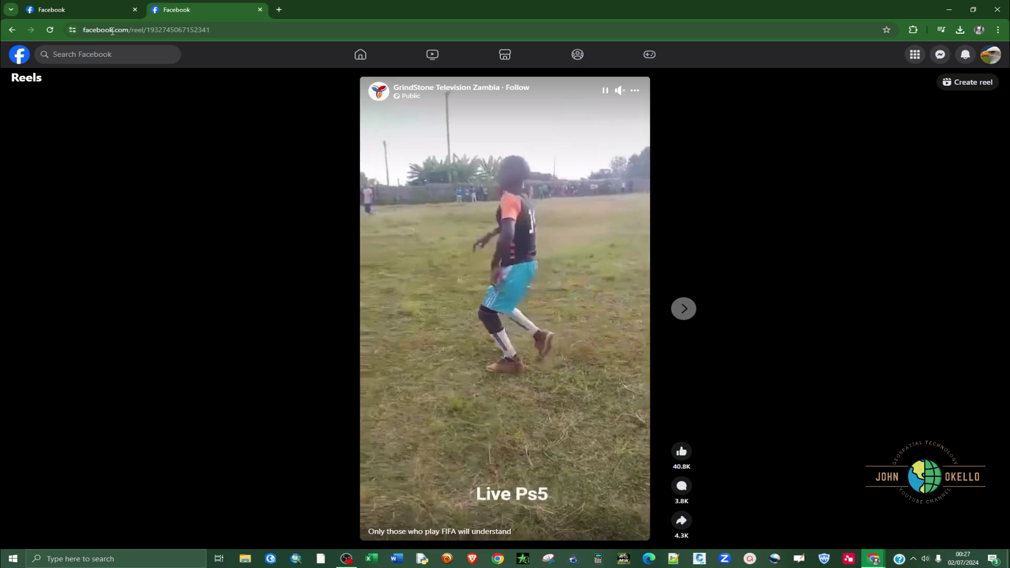
# Change www to mbasic in the reel address, then close the resulting page-not-found tab.
pyautogui.click(112, 30)
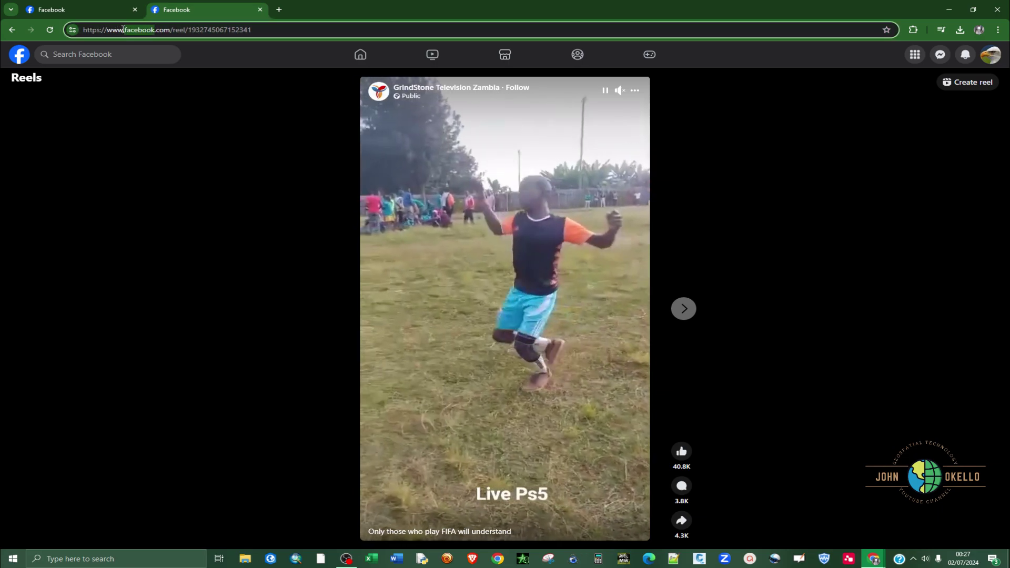
pyautogui.press('BackSpace')
pyautogui.press('BackSpace')
pyautogui.press('BackSpace')
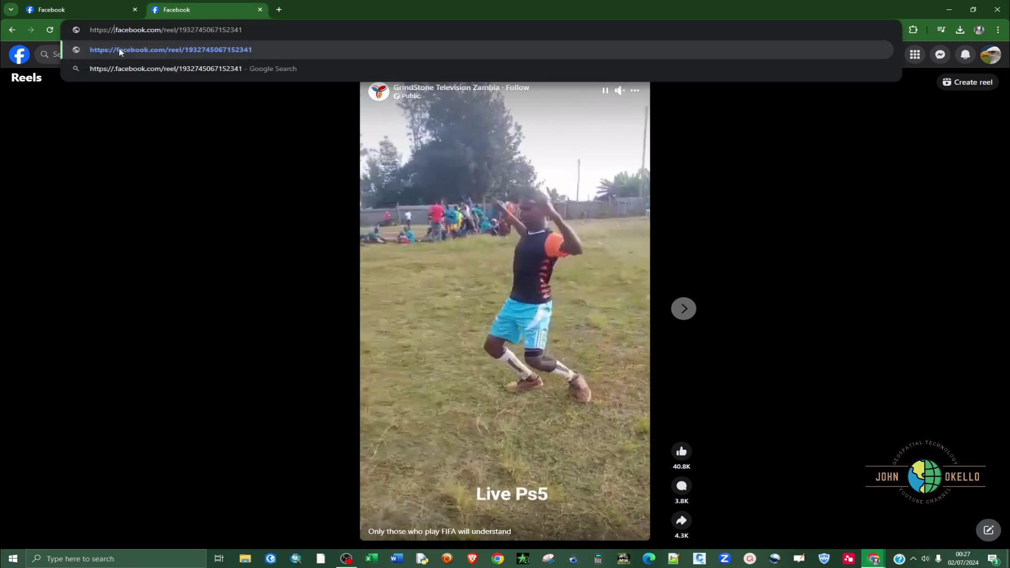
pyautogui.write('m')
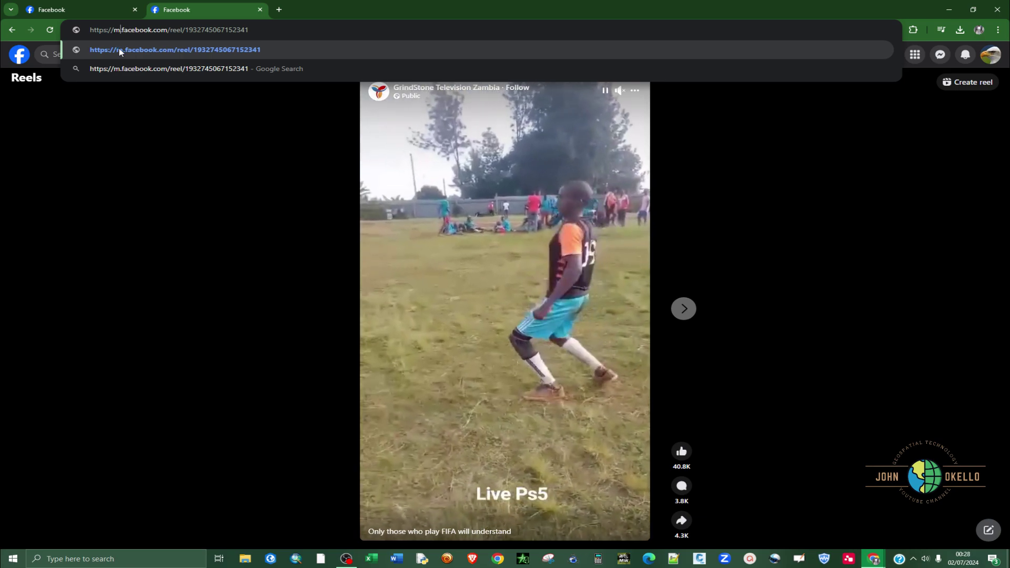
pyautogui.write('basic')
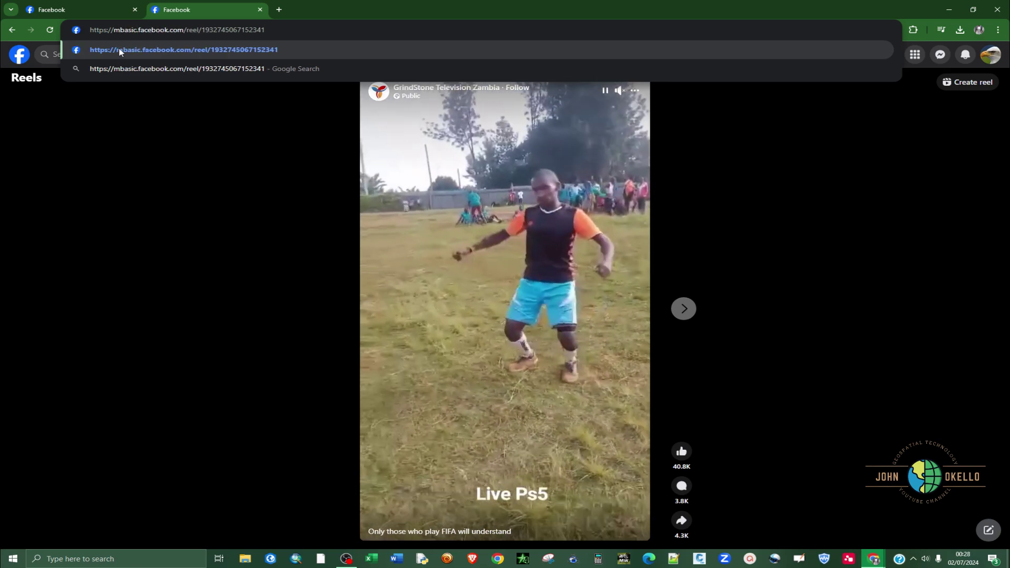
pyautogui.press('Return')
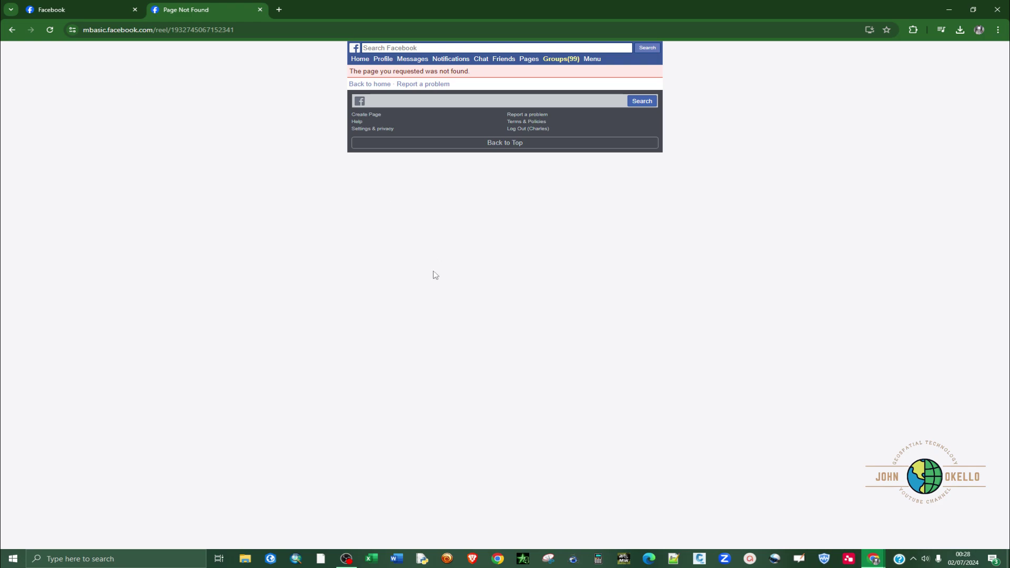
pyautogui.click(260, 10)
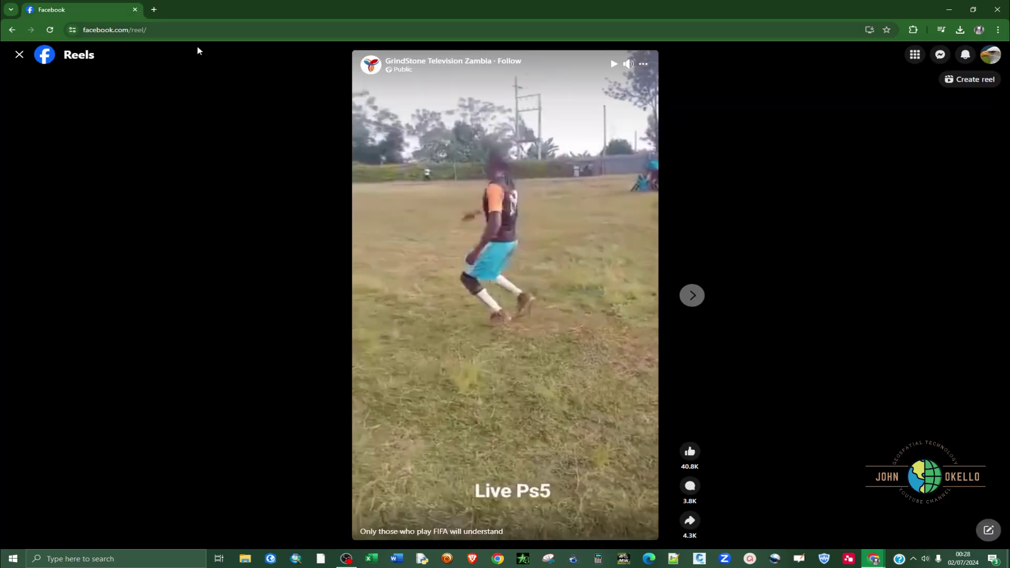
# Open a new tab and go to savefrom.net's Free Online Video Downloader.
pyautogui.click(155, 11)
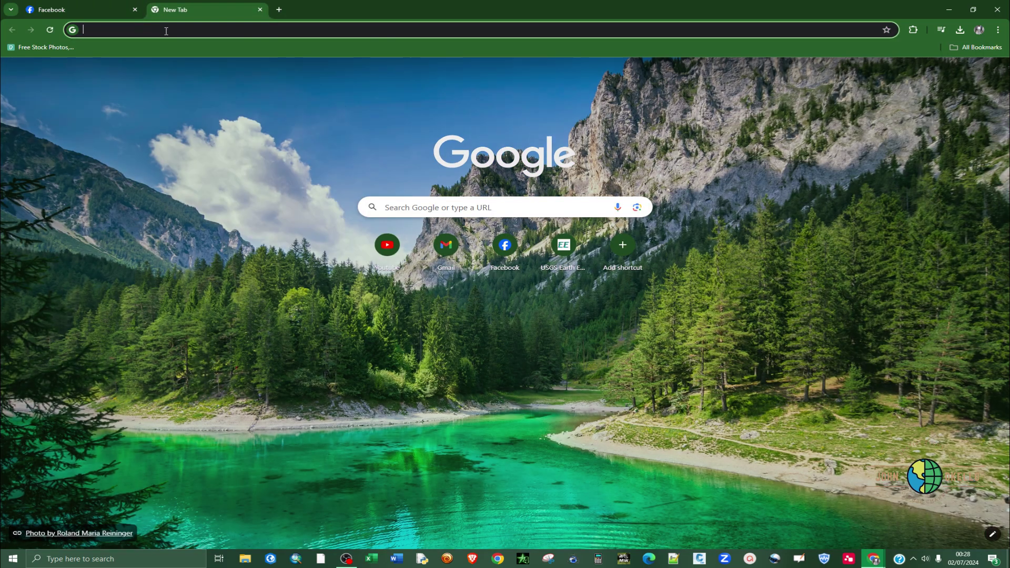
pyautogui.click(167, 31)
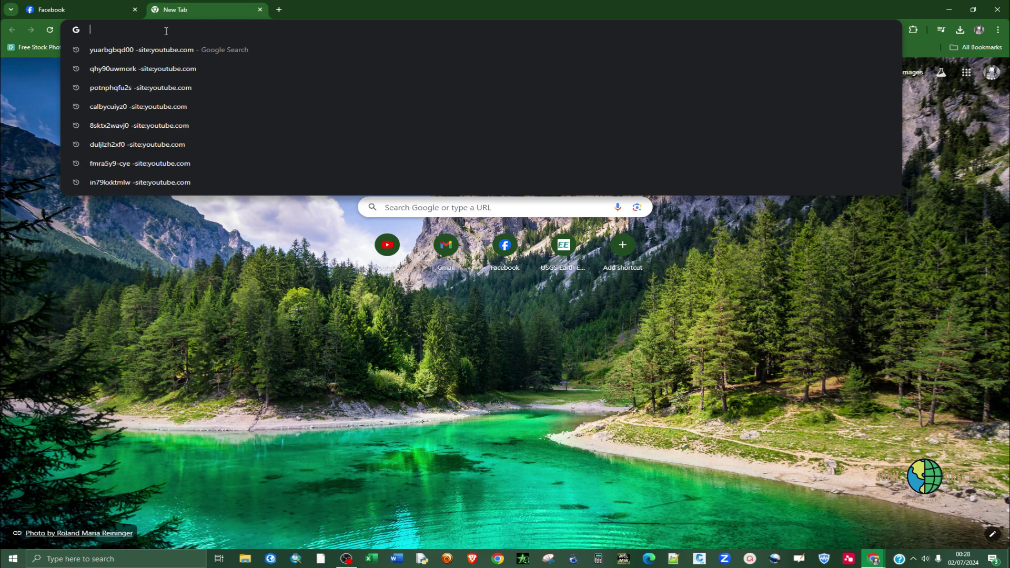
pyautogui.write('save')
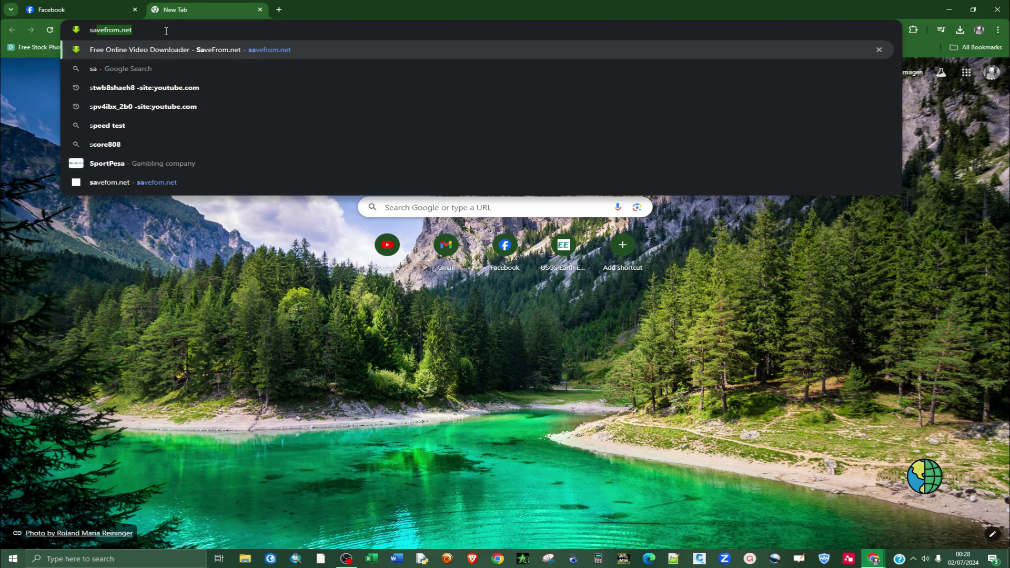
pyautogui.write('fro')
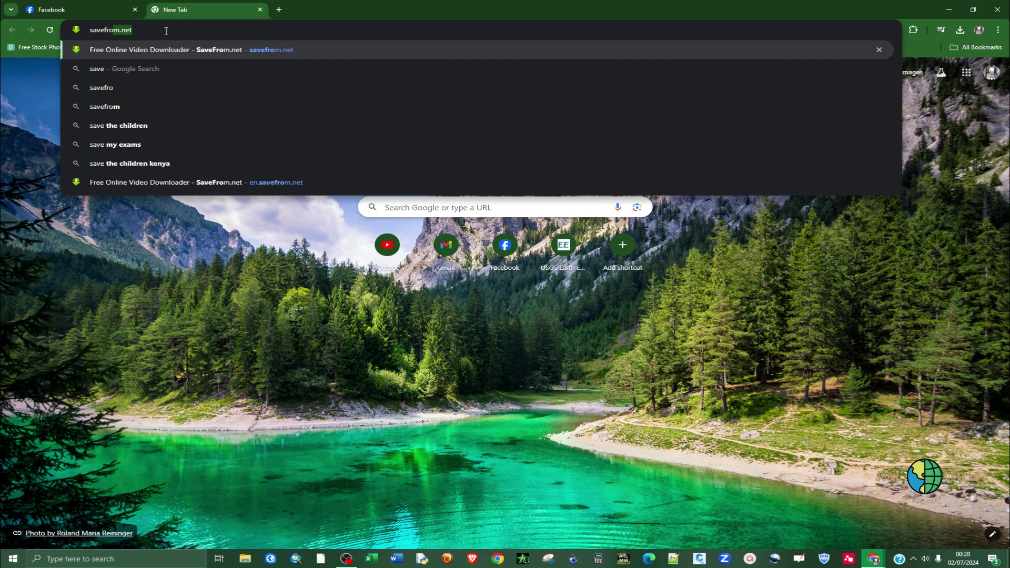
pyautogui.write('m.net')
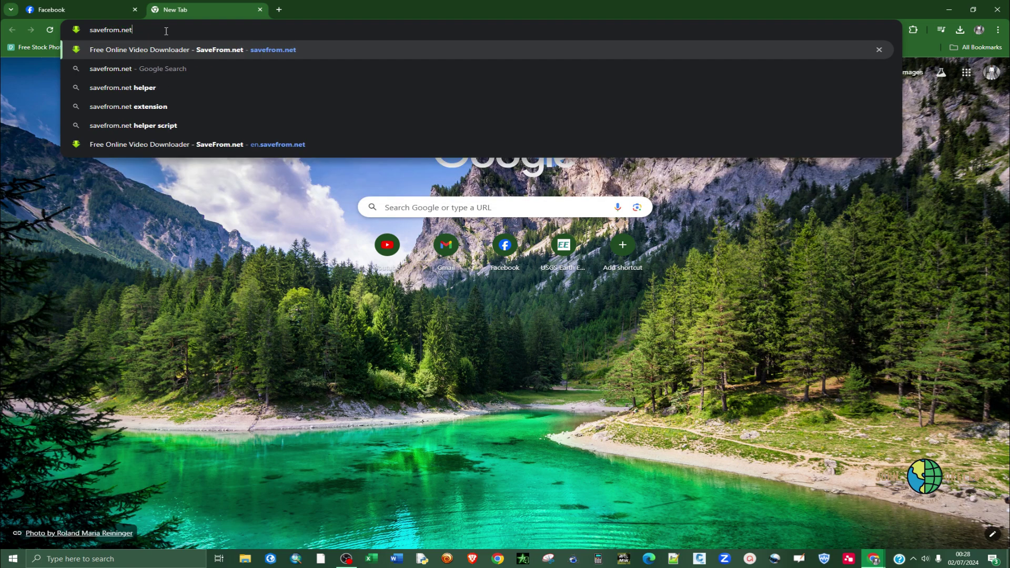
pyautogui.press('Return')
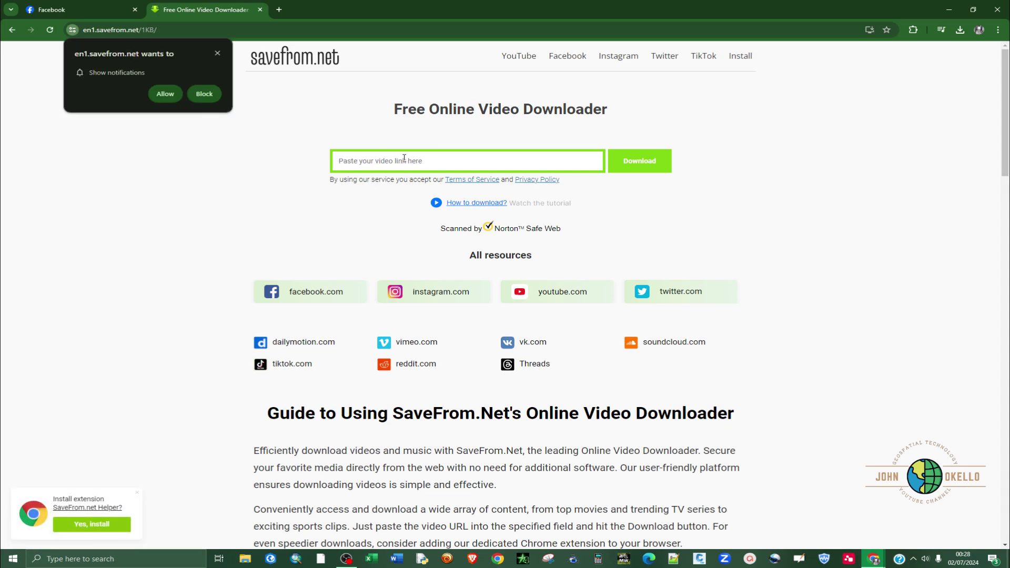
# Copy the football reel's link again from Facebook and return to the SaveFrom.net link field.
pyautogui.click(404, 158)
pyautogui.click(101, 6)
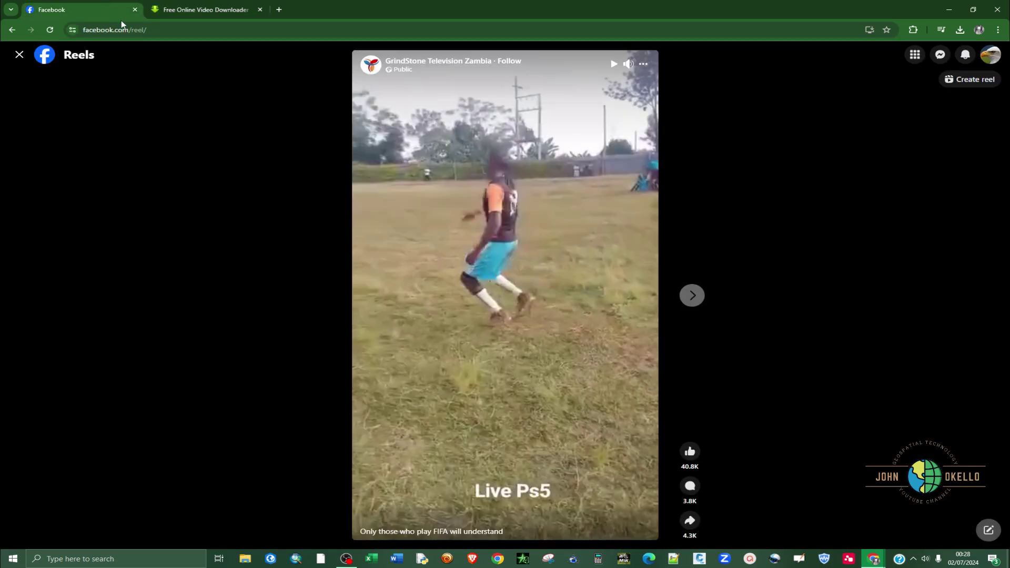
pyautogui.click(643, 64)
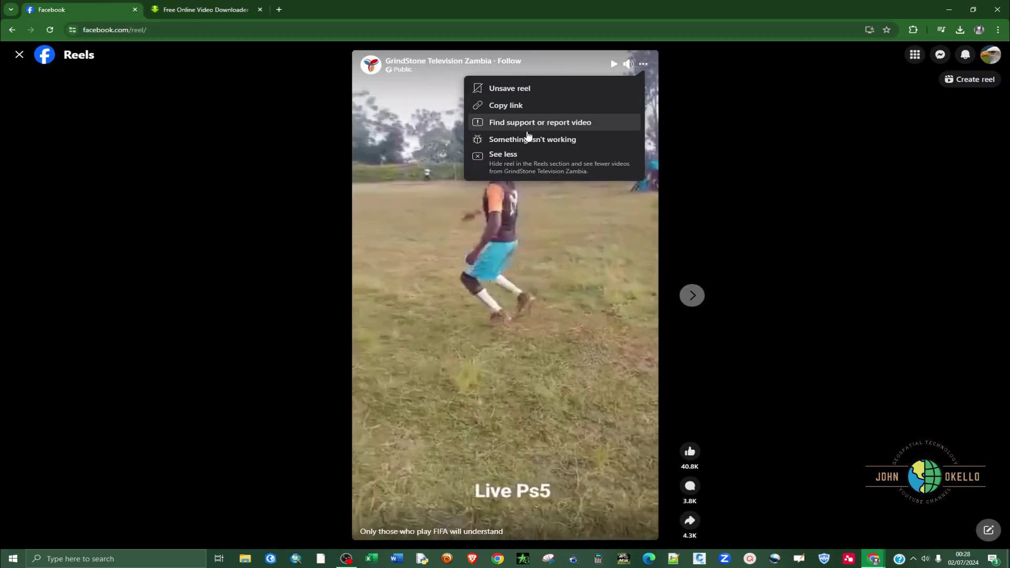
pyautogui.click(513, 106)
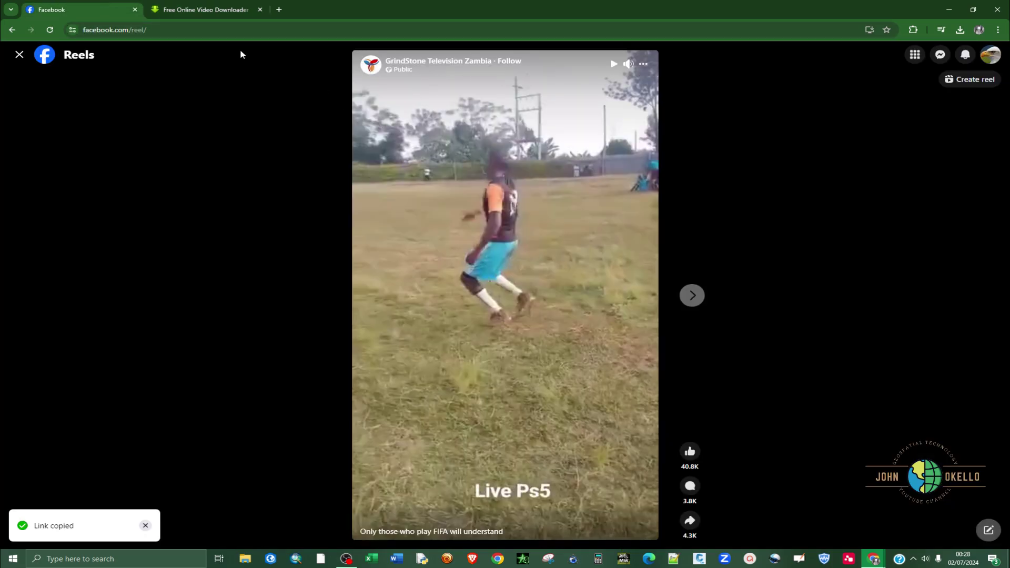
pyautogui.click(198, 13)
pyautogui.click(405, 160)
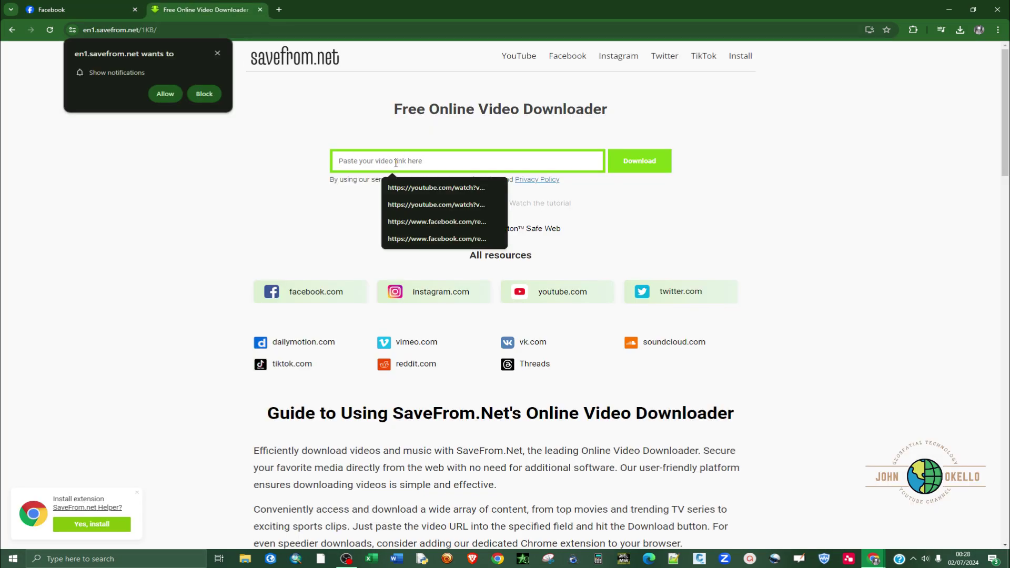
# Paste the reel link into SaveFrom.net, download it as 0:22 MP4 HD, close the advert, and minimize.
pyautogui.rightClick(396, 163)
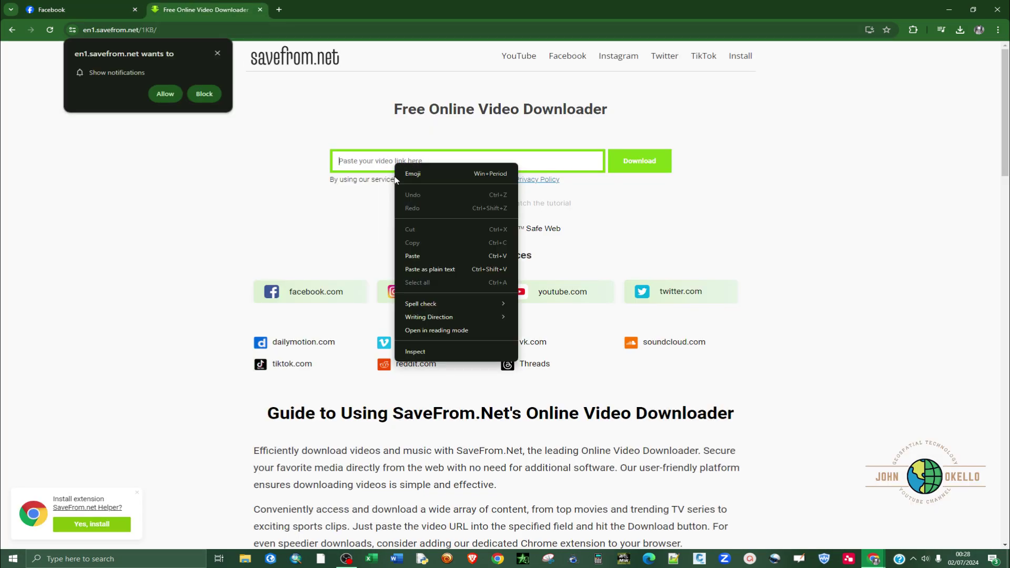
pyautogui.click(413, 257)
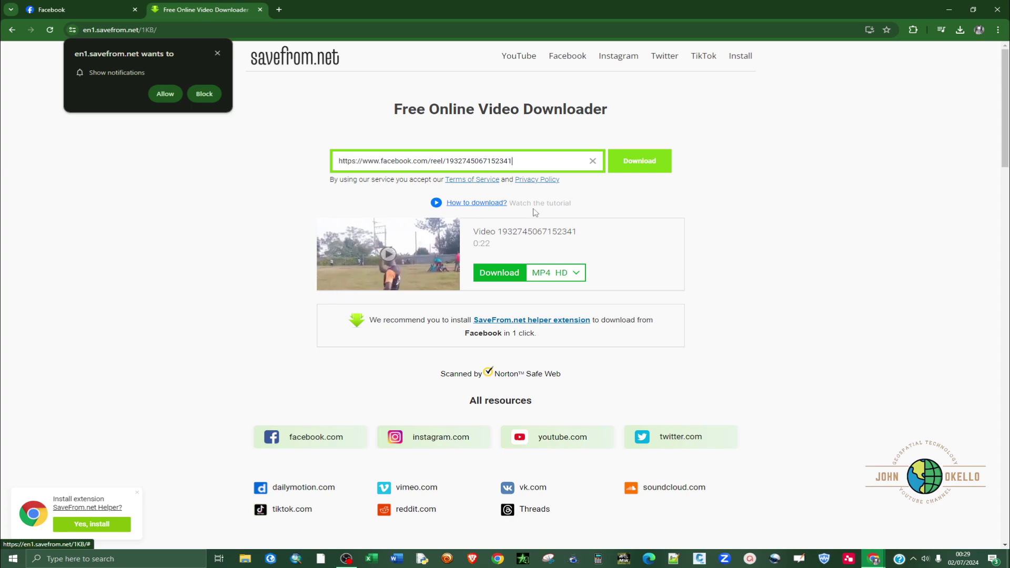
pyautogui.click(493, 275)
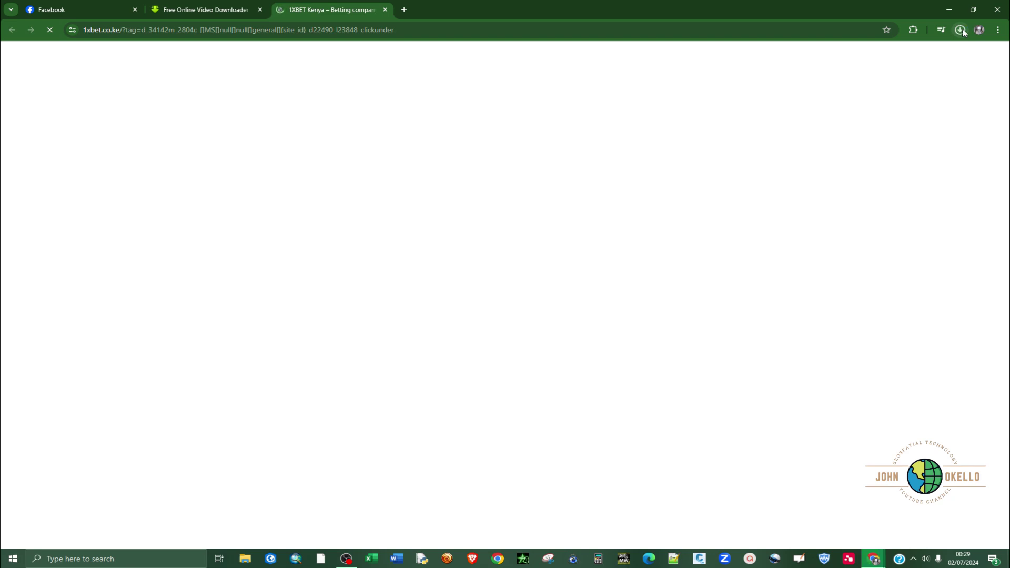
pyautogui.click(386, 10)
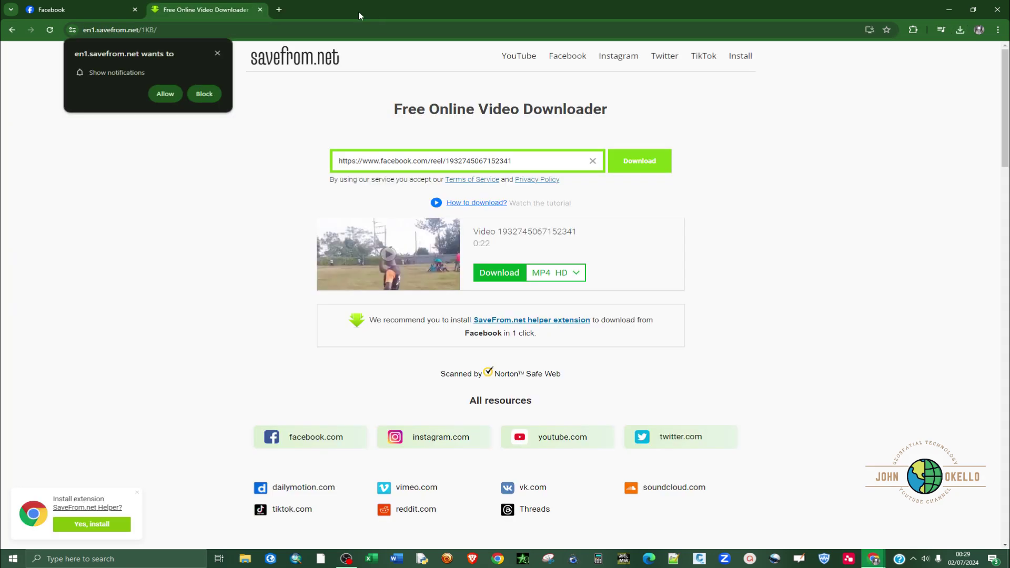
pyautogui.click(952, 9)
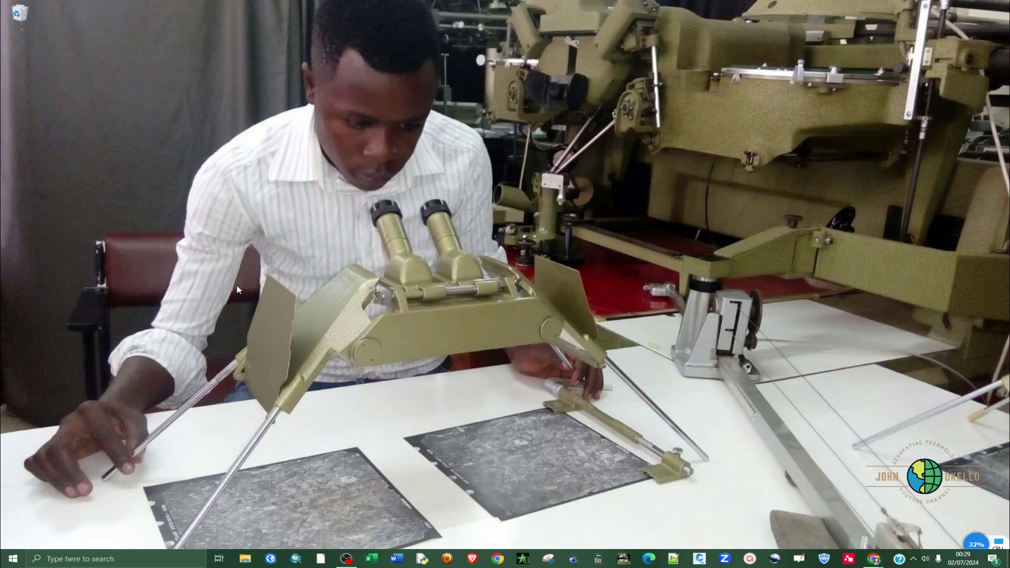
# Open the Downloads folder and preview the newly downloaded football reel in VLC.
pyautogui.click(245, 559)
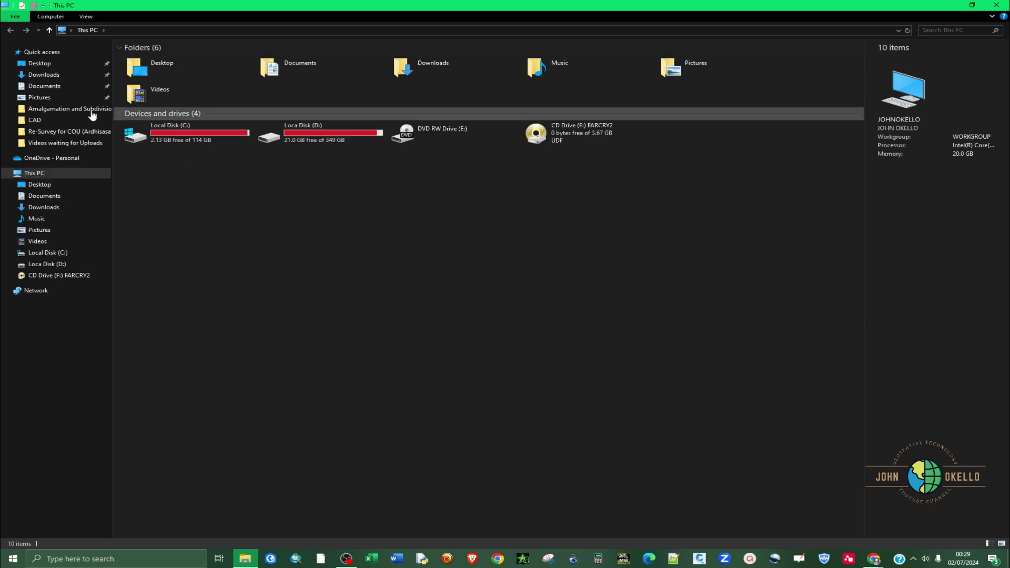
pyautogui.click(47, 77)
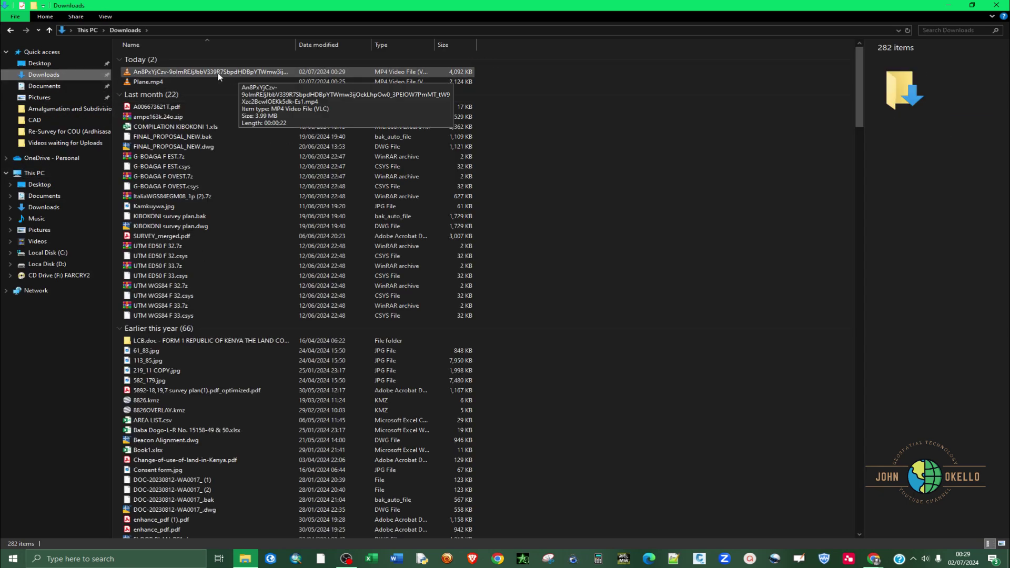
pyautogui.doubleClick(309, 73)
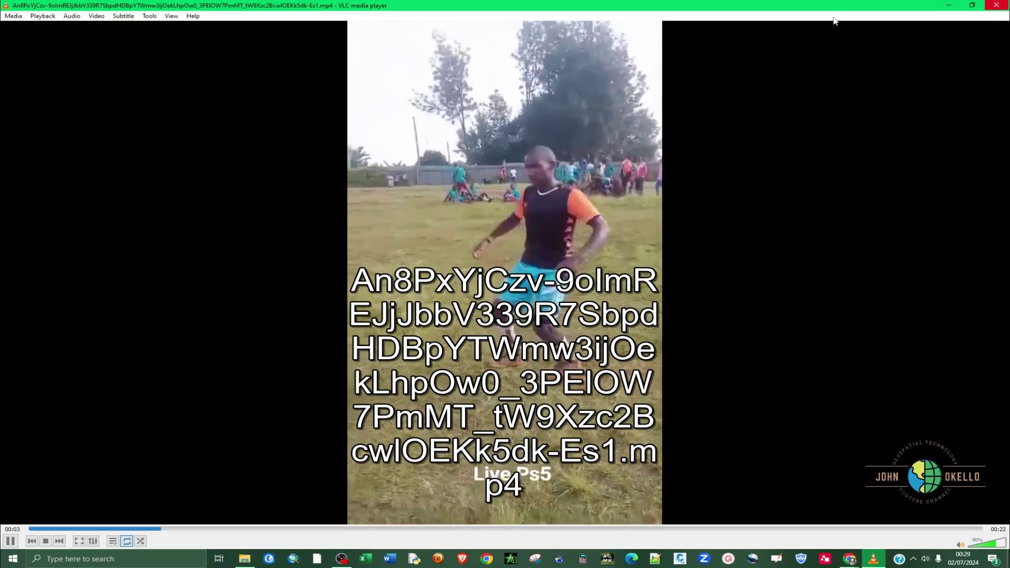
pyautogui.click(996, 5)
# Rename the downloaded video to Celebration.mp4.
pyautogui.click(183, 73)
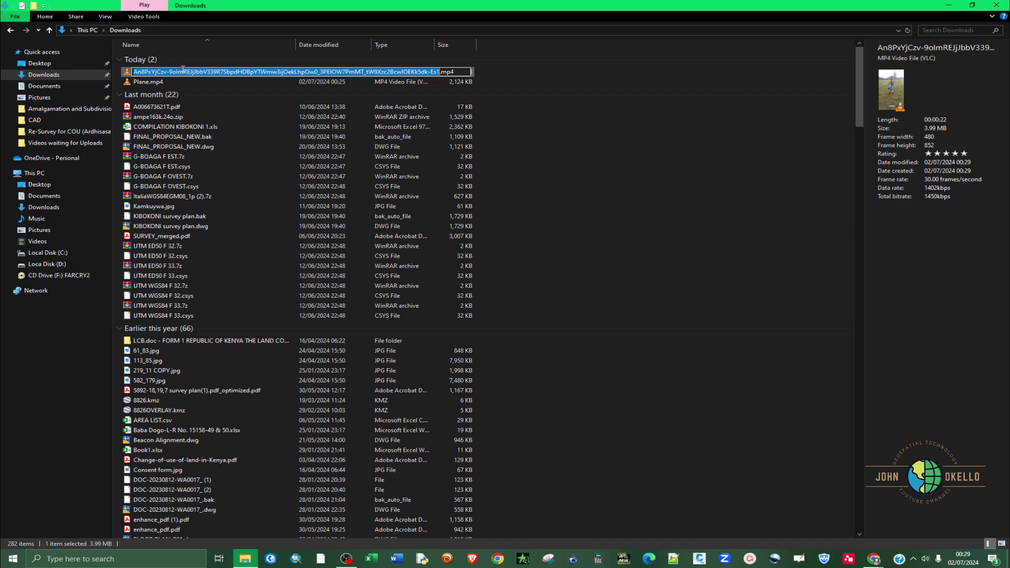
pyautogui.write('Celeb')
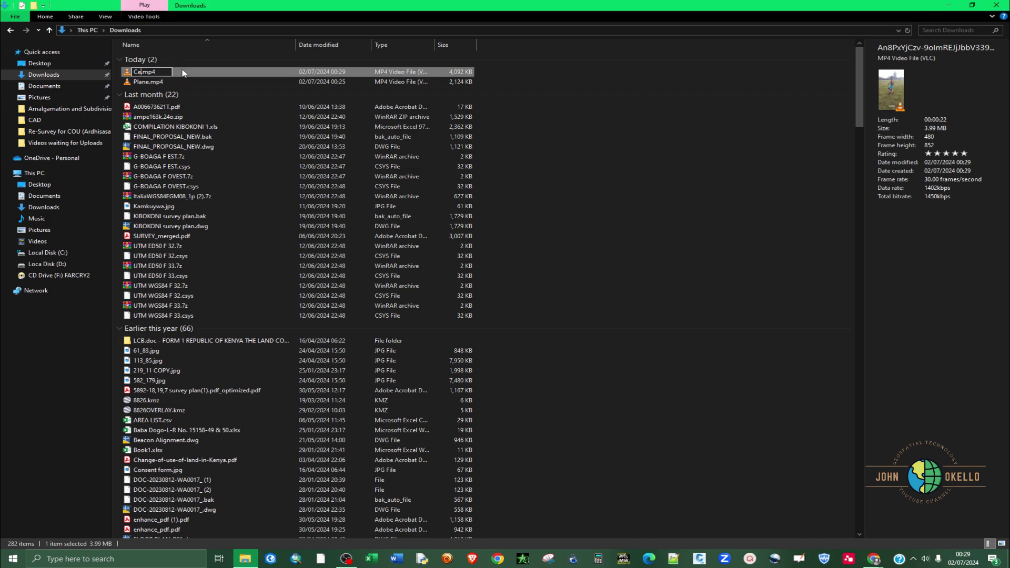
pyautogui.write('ration')
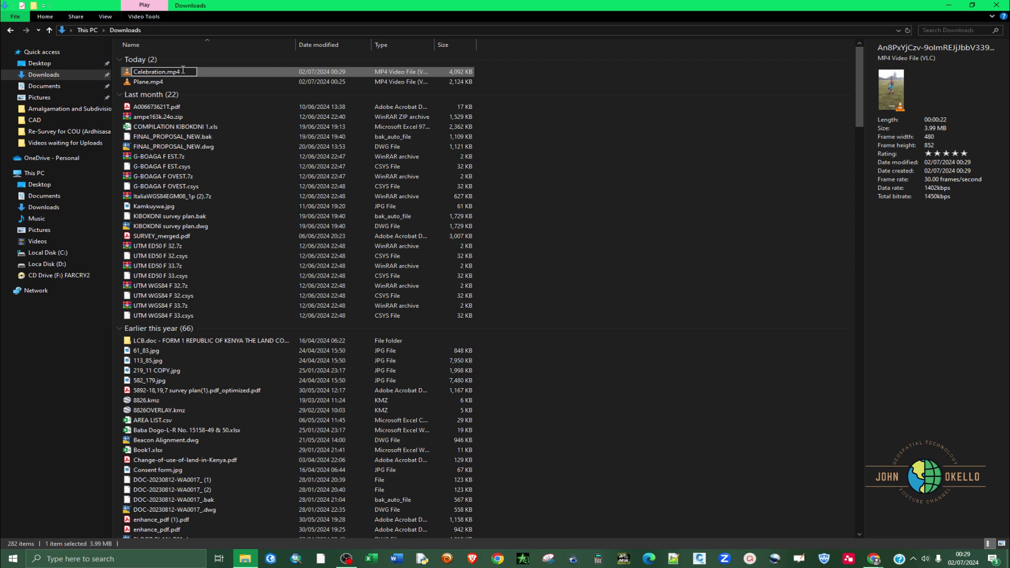
pyautogui.press('Return')
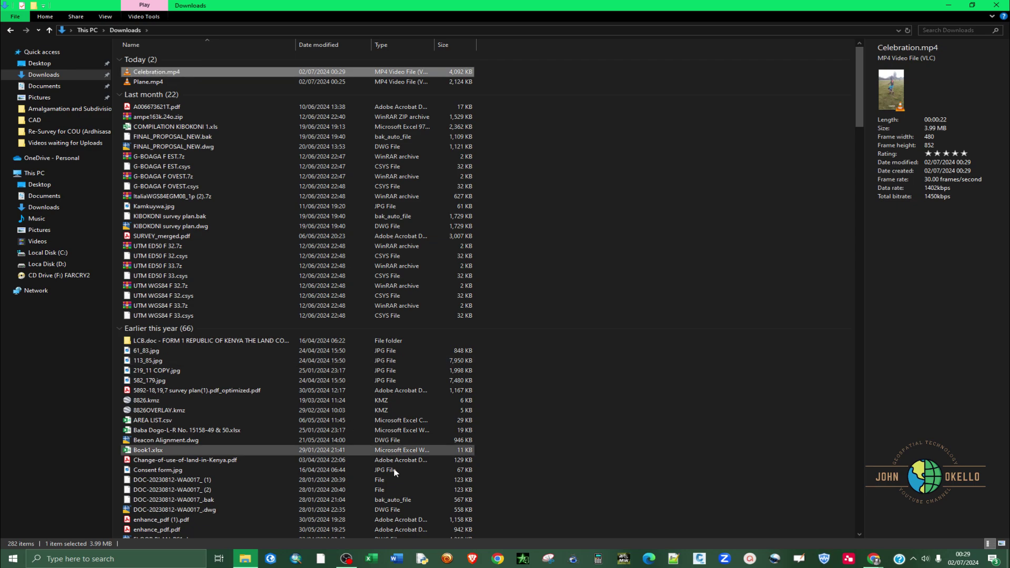
# Close the SaveFrom.net tab, play then pause the Facebook reel, and minimize Chrome.
pyautogui.moveTo(889, 549)
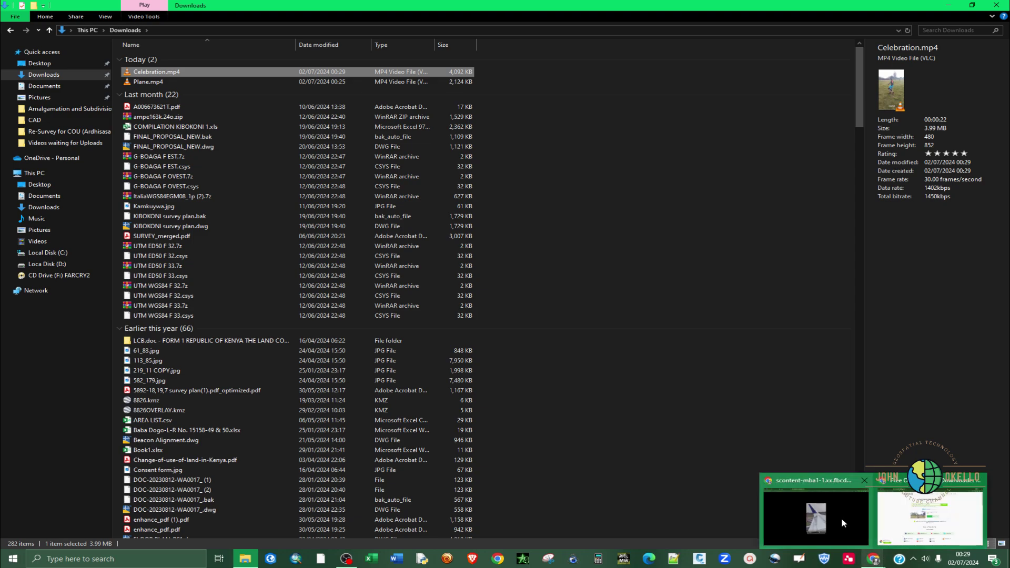
pyautogui.click(930, 518)
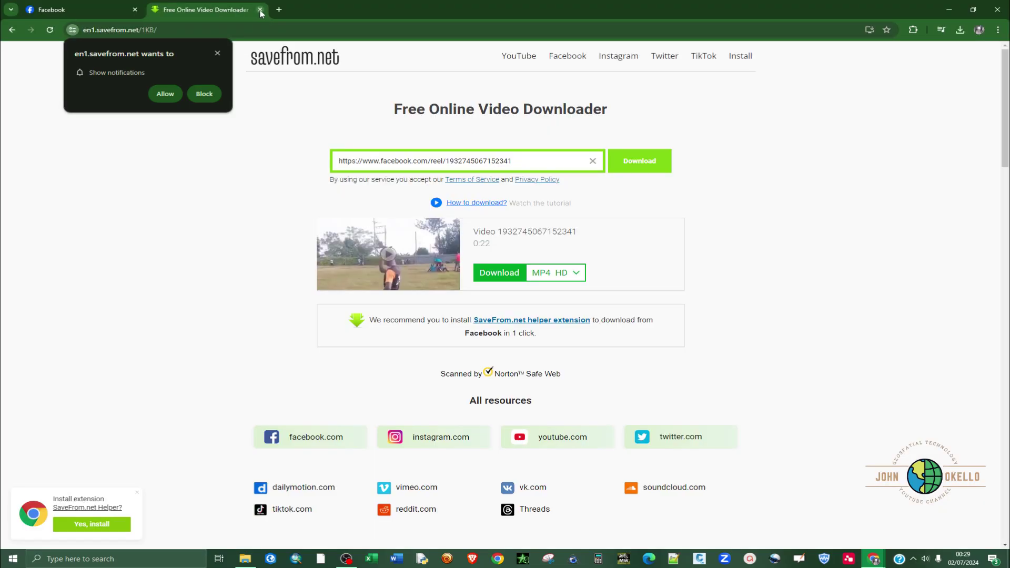
pyautogui.click(260, 10)
pyautogui.click(616, 65)
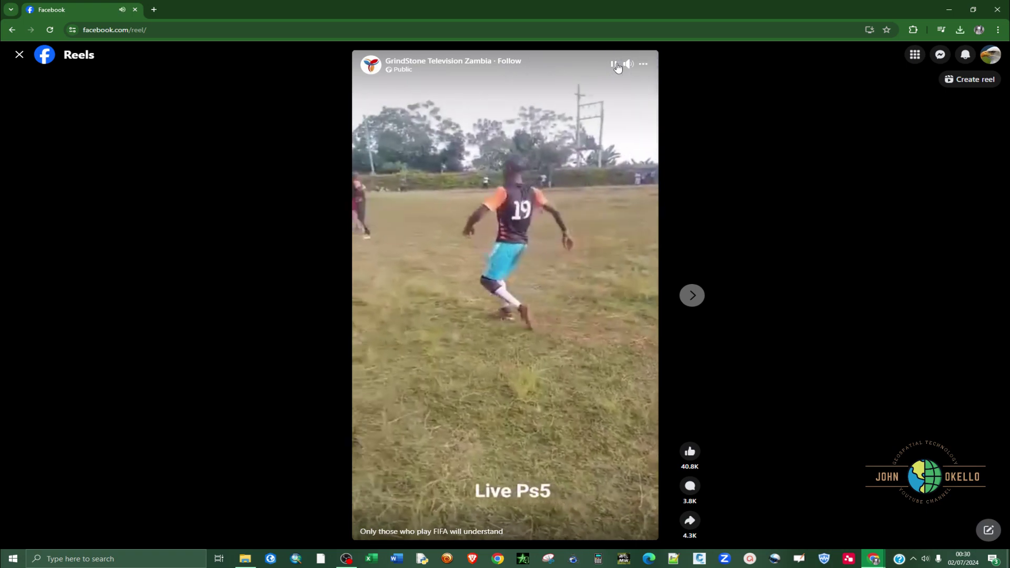
pyautogui.click(615, 65)
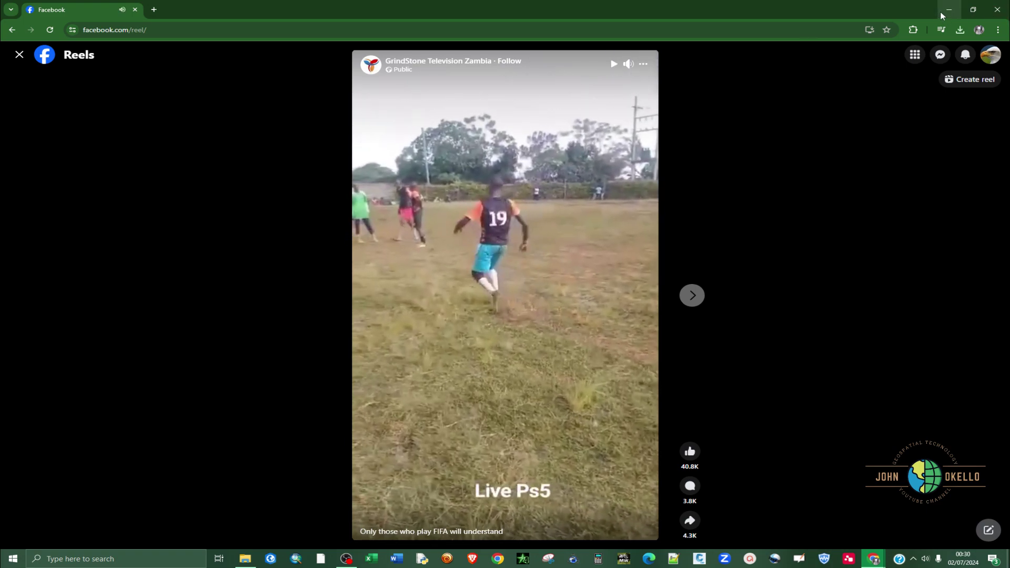
pyautogui.click(942, 14)
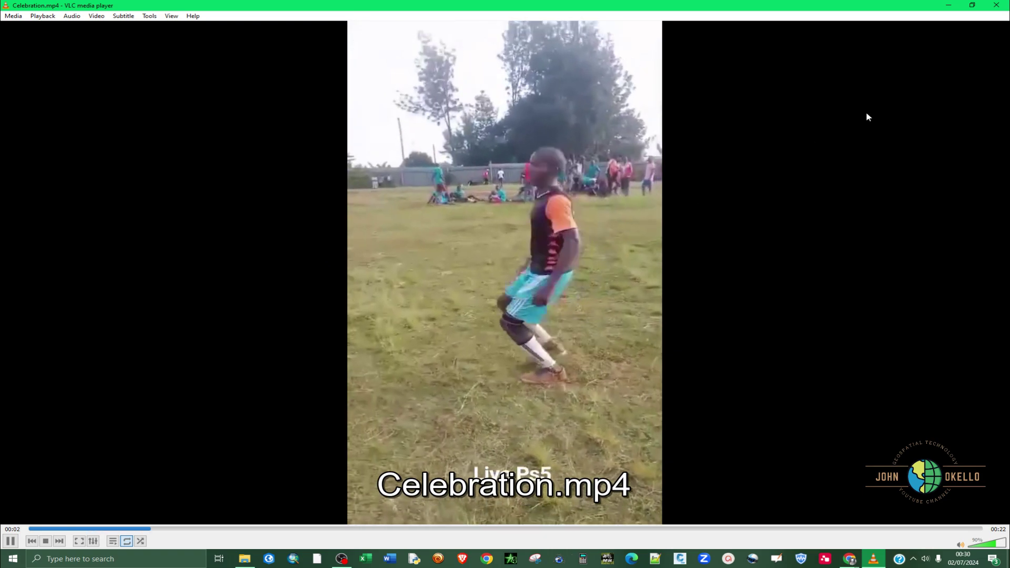
# Close VLC, copy both Plane.mp4 and Celebration.mp4, and minimize File Explorer.
pyautogui.click(997, 7)
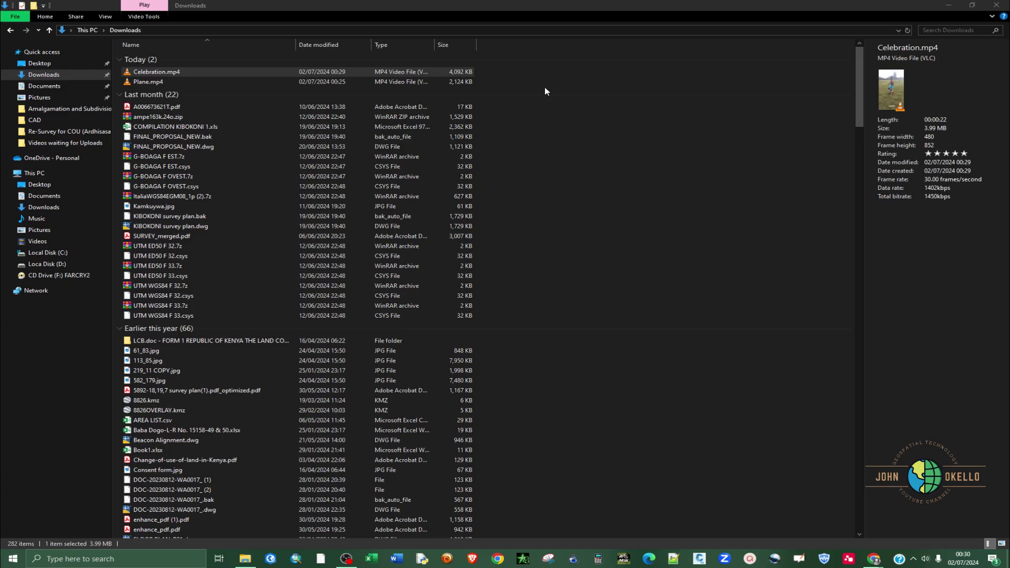
pyautogui.keyDown('ctrl'); pyautogui.click(206, 84); pyautogui.keyUp('ctrl')
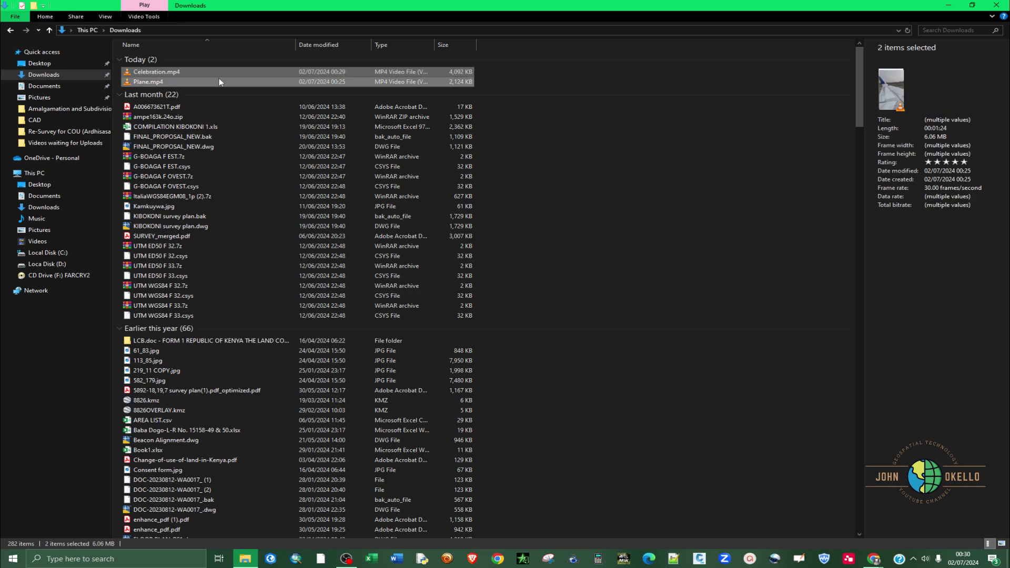
pyautogui.rightClick(219, 81)
pyautogui.click(248, 276)
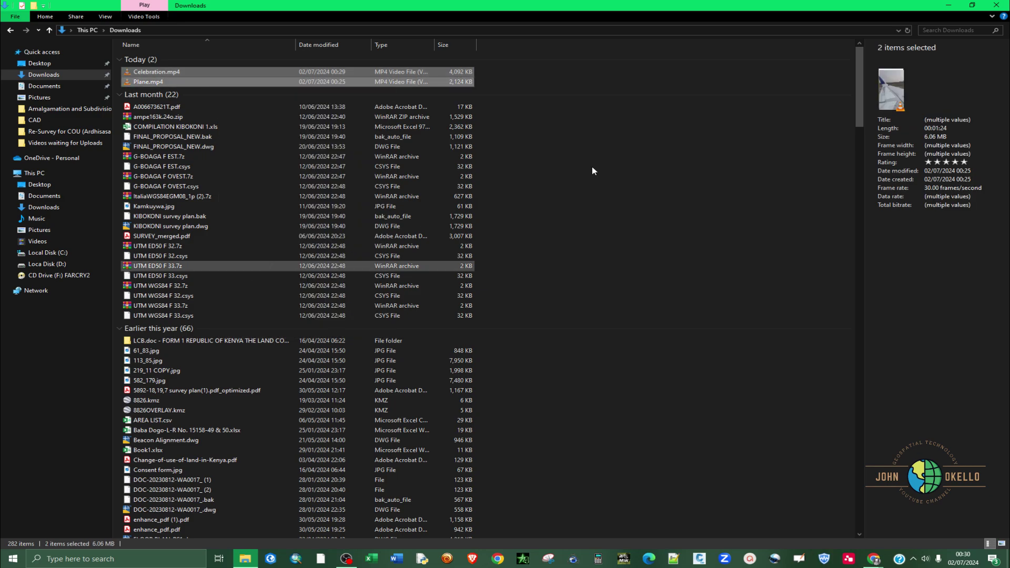
pyautogui.click(996, 5)
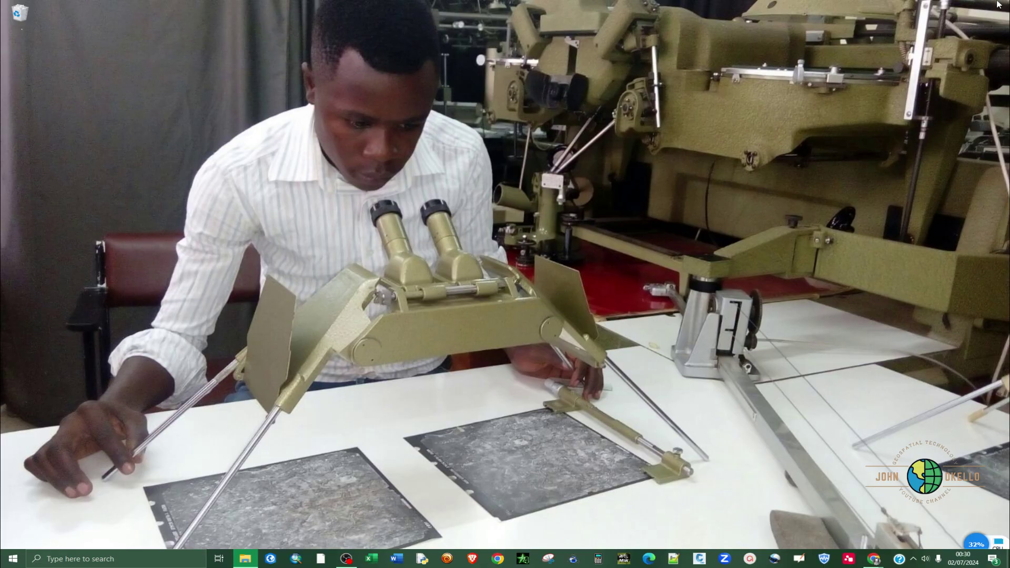
# Paste Plane.mp4 and Celebration.mp4 onto the desktop and move them below the Recycle Bin.
pyautogui.rightClick(215, 120)
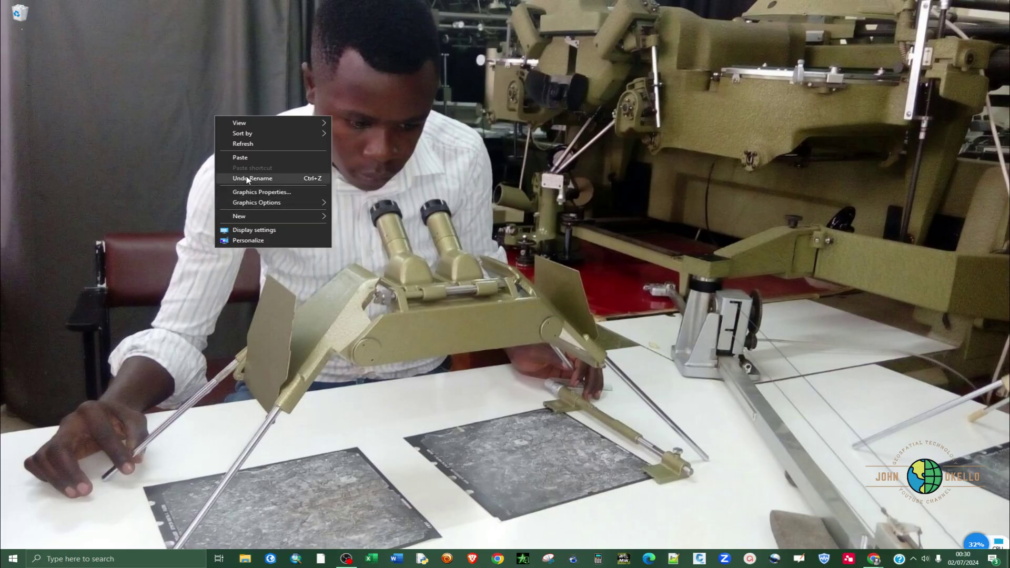
pyautogui.click(240, 157)
pyautogui.moveTo(218, 105); pyautogui.dragTo(24, 69)
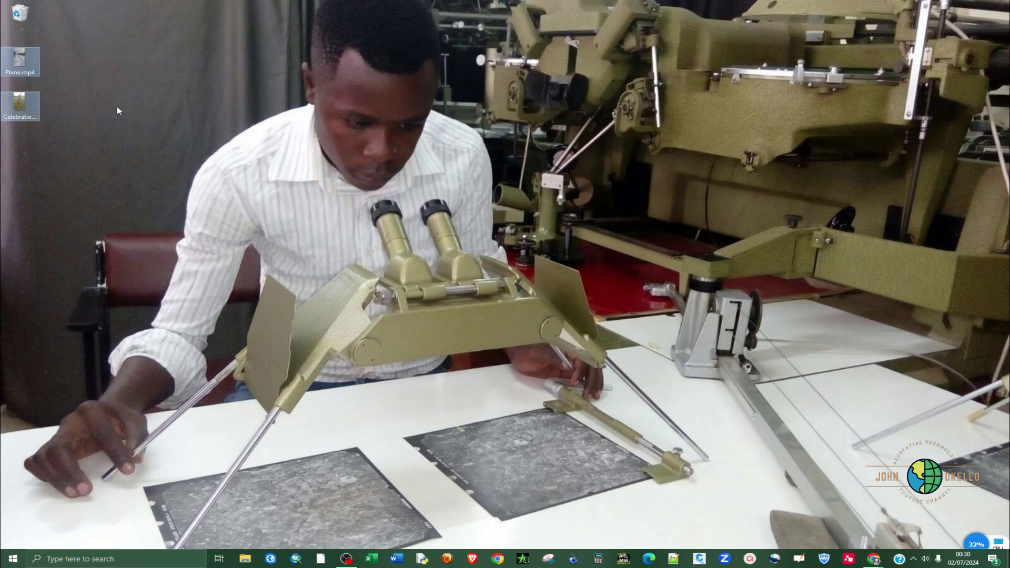
# Play Plane.mp4 and then Celebration.mp4 in VLC, closing the player after each.
pyautogui.doubleClick(20, 63)
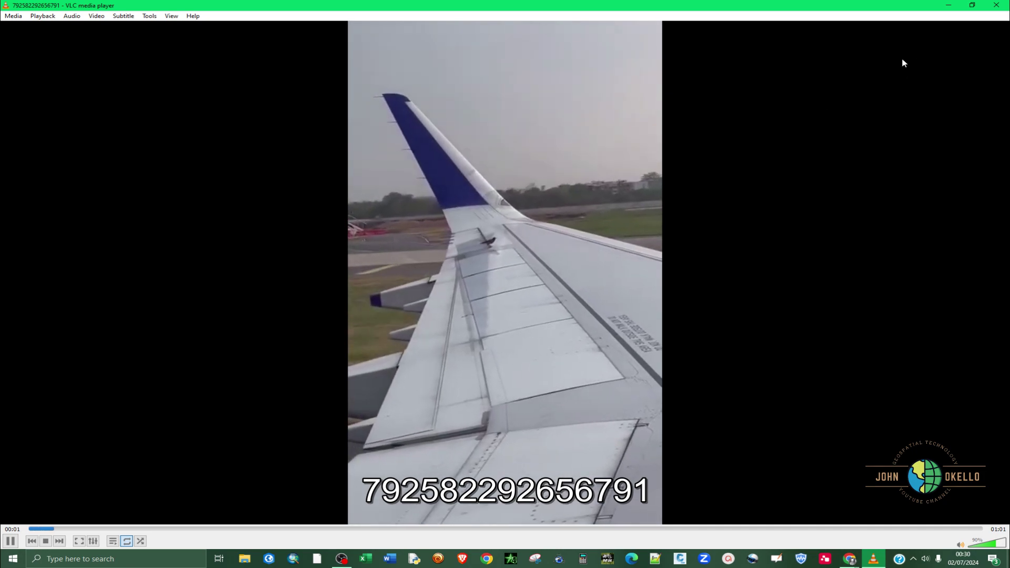
pyautogui.click(996, 5)
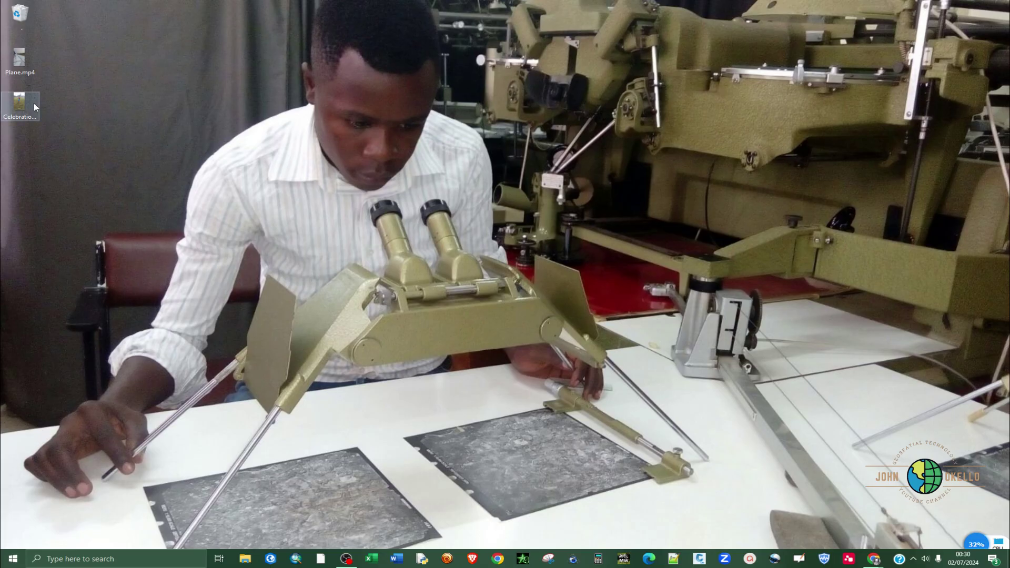
pyautogui.doubleClick(16, 107)
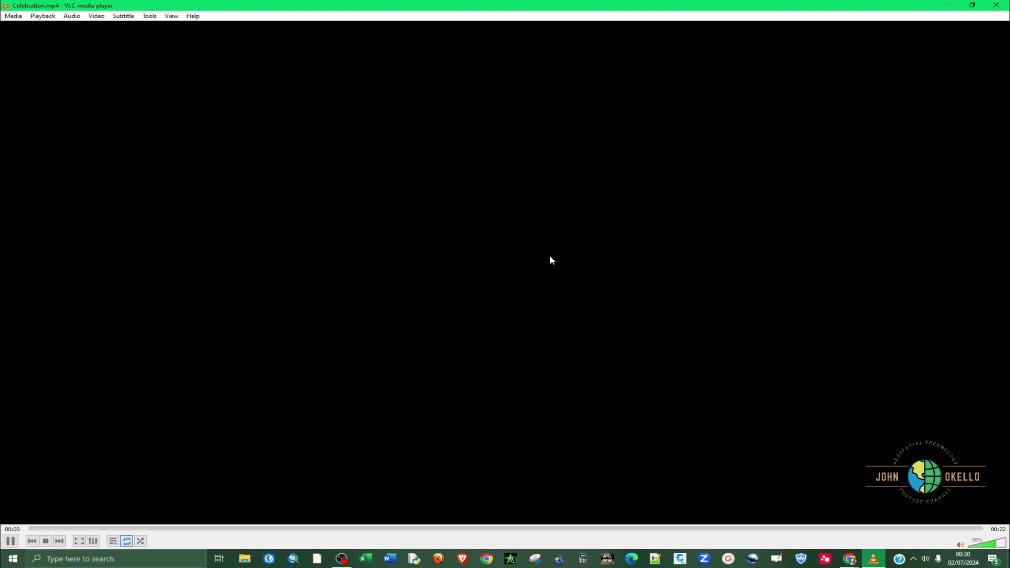
pyautogui.hotkey('ctrl', 'q')
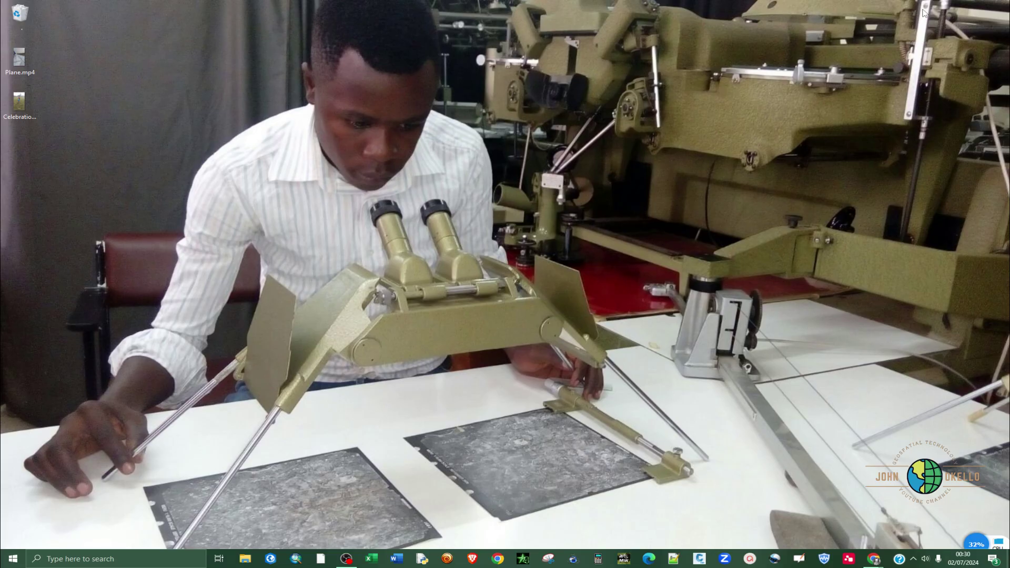